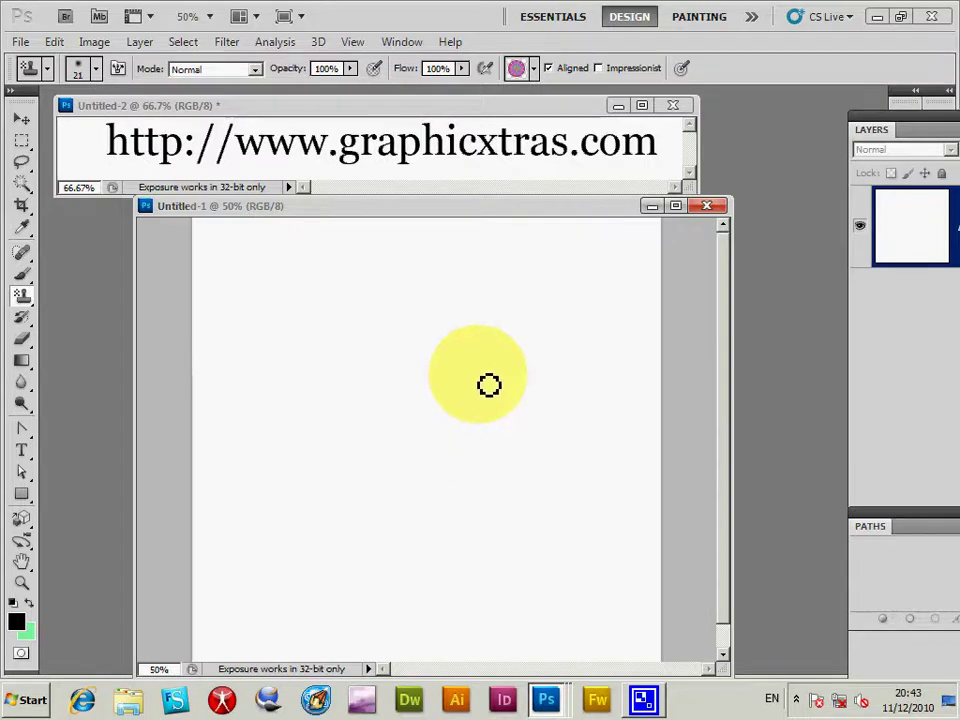
Create a new Pattern Fill 1 fill layer from the Layer menu
left_click(141, 44)
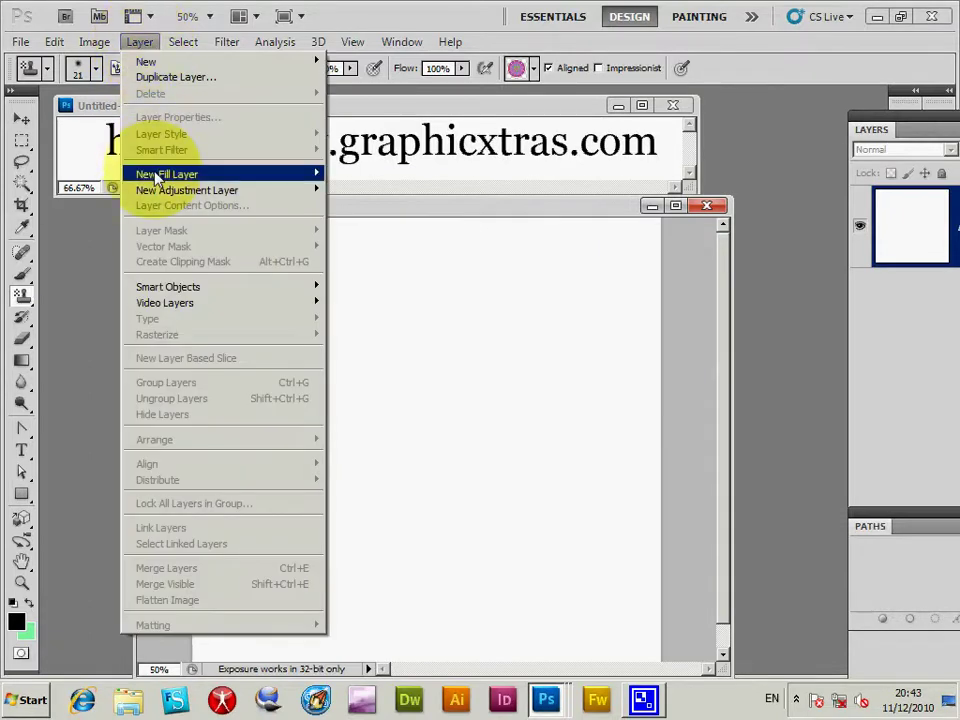
mouse_move(157, 179)
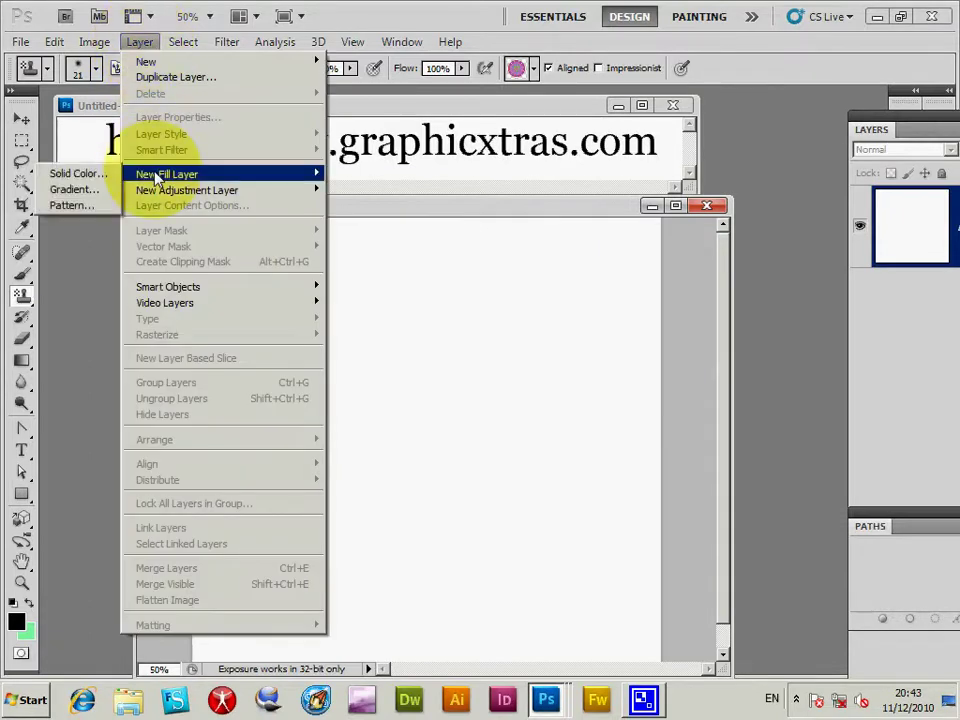
left_click(79, 212)
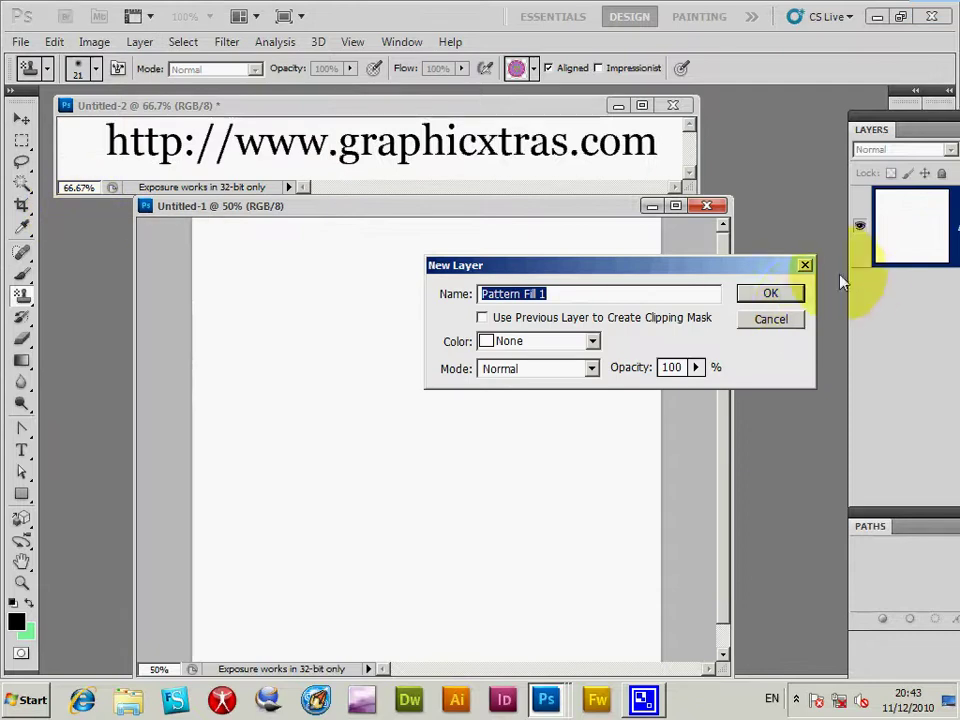
left_click(786, 302)
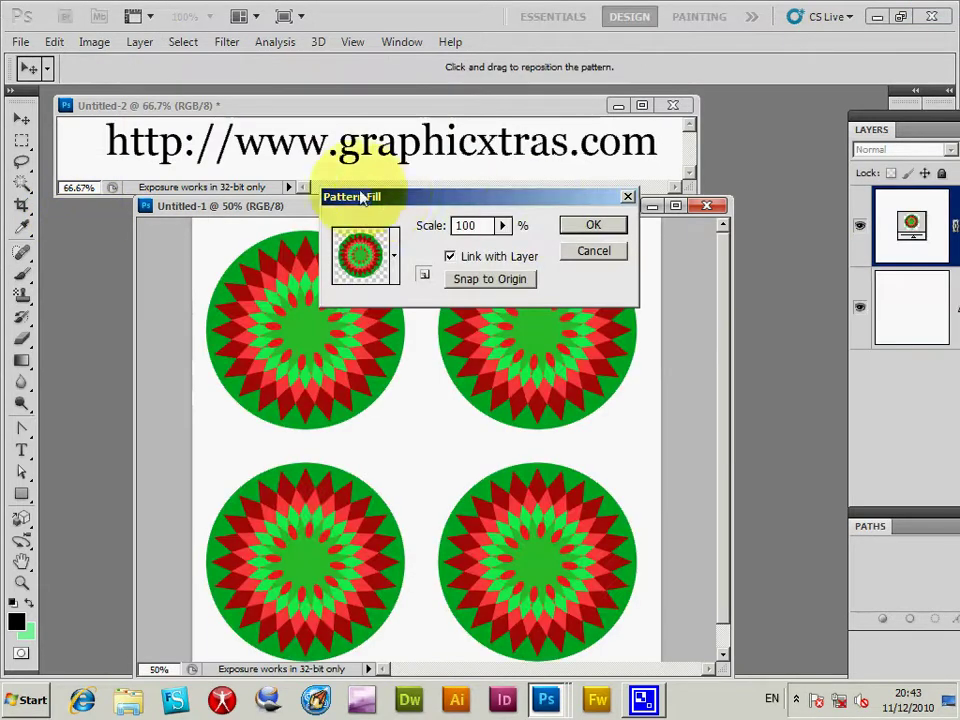
left_click_drag(387, 200, 629, 188)
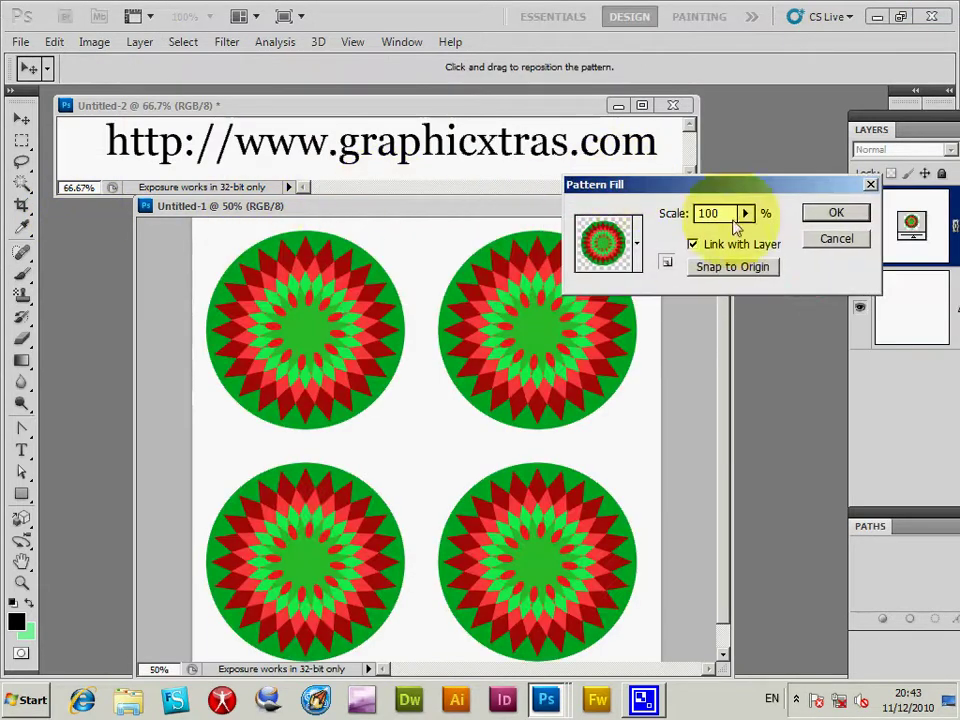
Preview the dark red and the green-yellow mandala patterns, shifting the tile offset
left_click(637, 244)
left_click(520, 314)
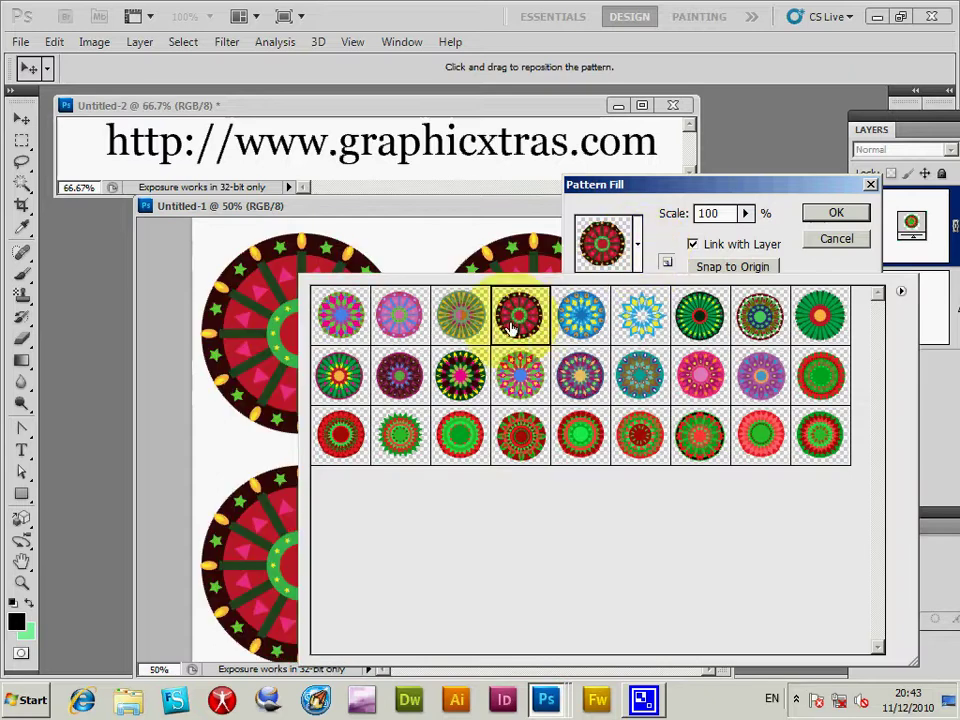
left_click(612, 195)
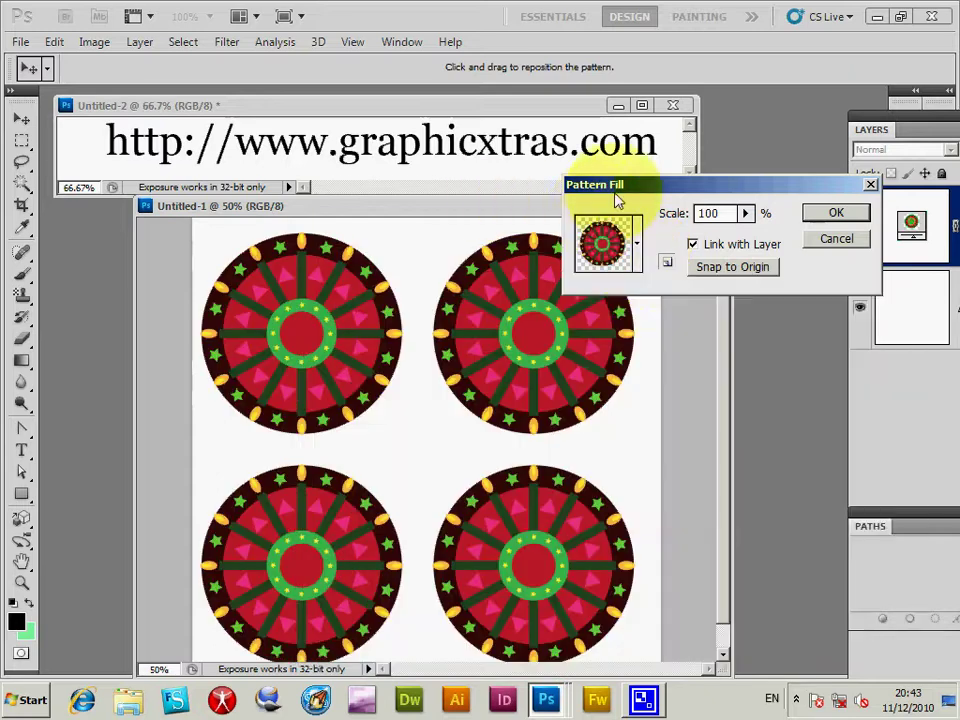
left_click(637, 244)
left_click(699, 321)
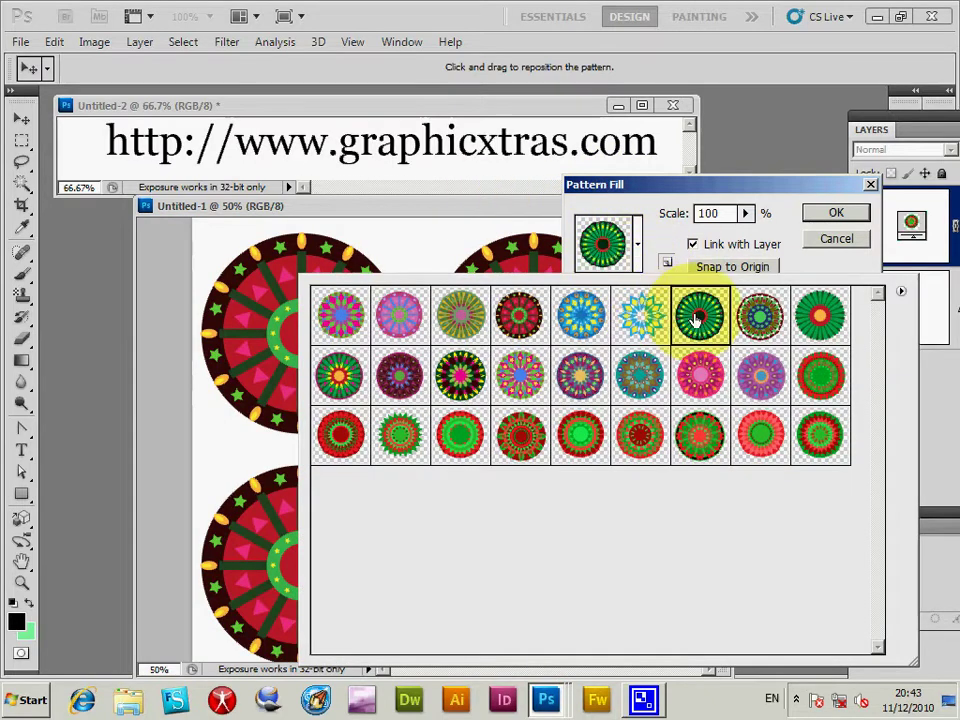
left_click(668, 192)
left_click_drag(499, 326, 388, 492)
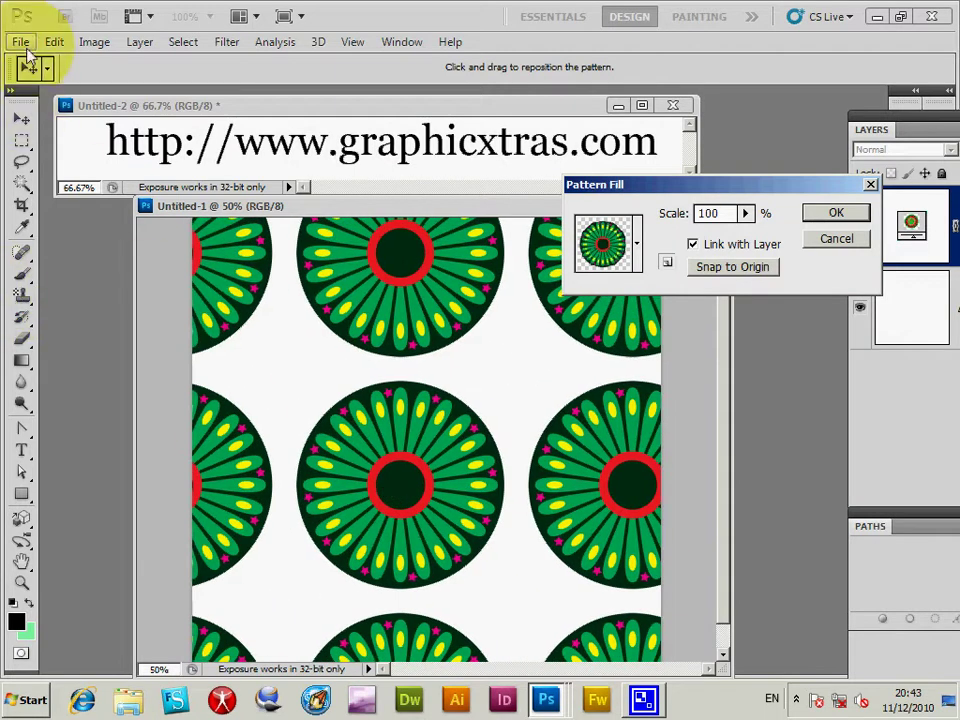
Choose the purple mandala pattern and confirm the fill at 100% scale
left_click(24, 44)
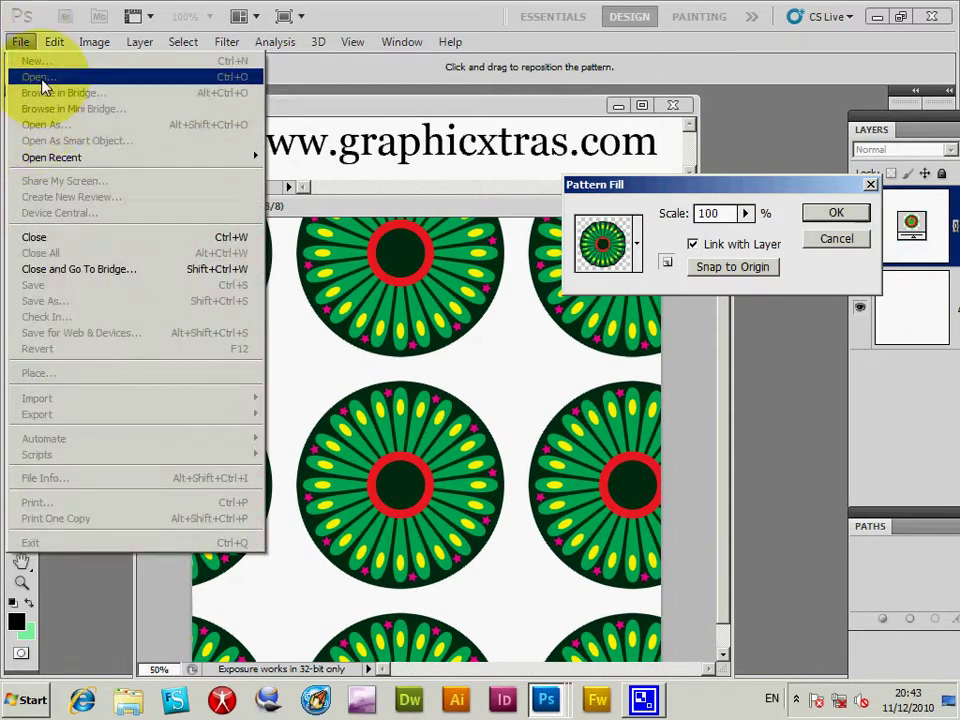
left_click(621, 199)
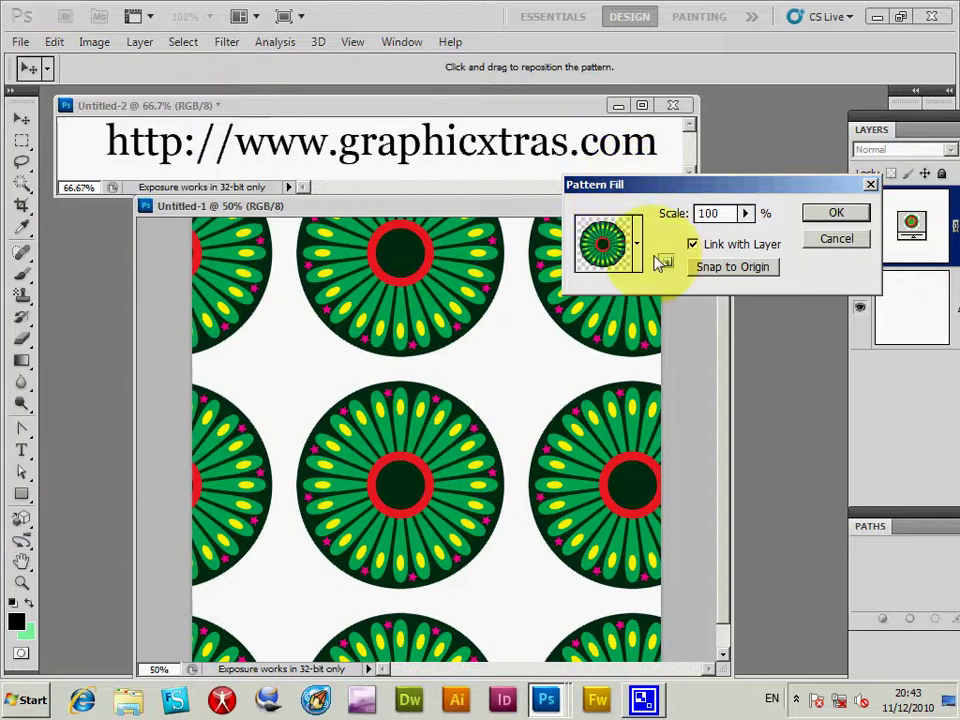
left_click(637, 243)
left_click(900, 291)
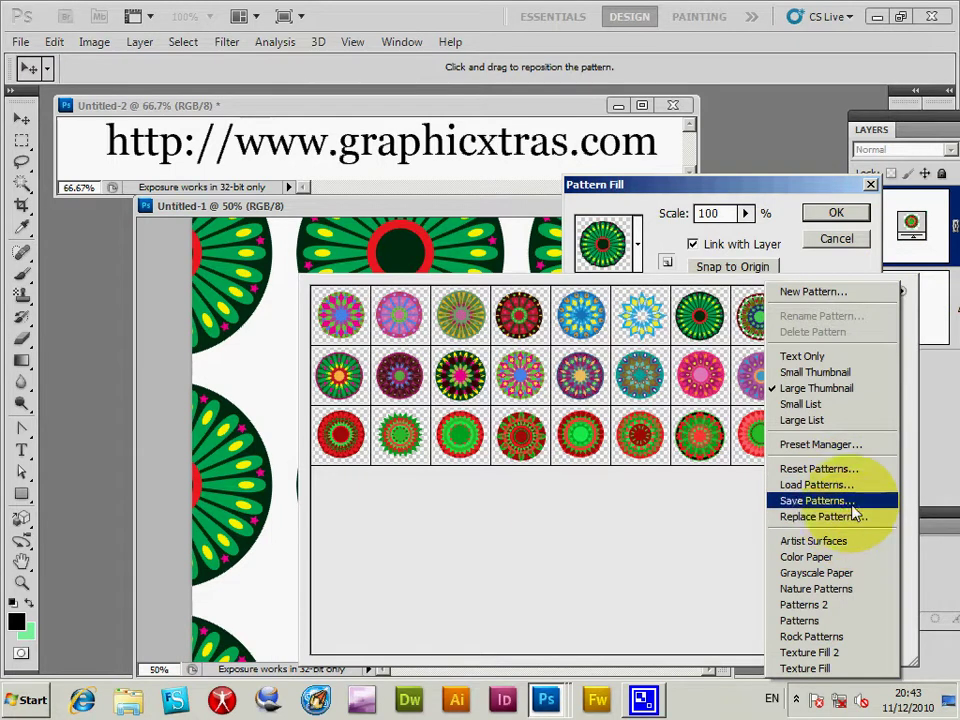
left_click(666, 195)
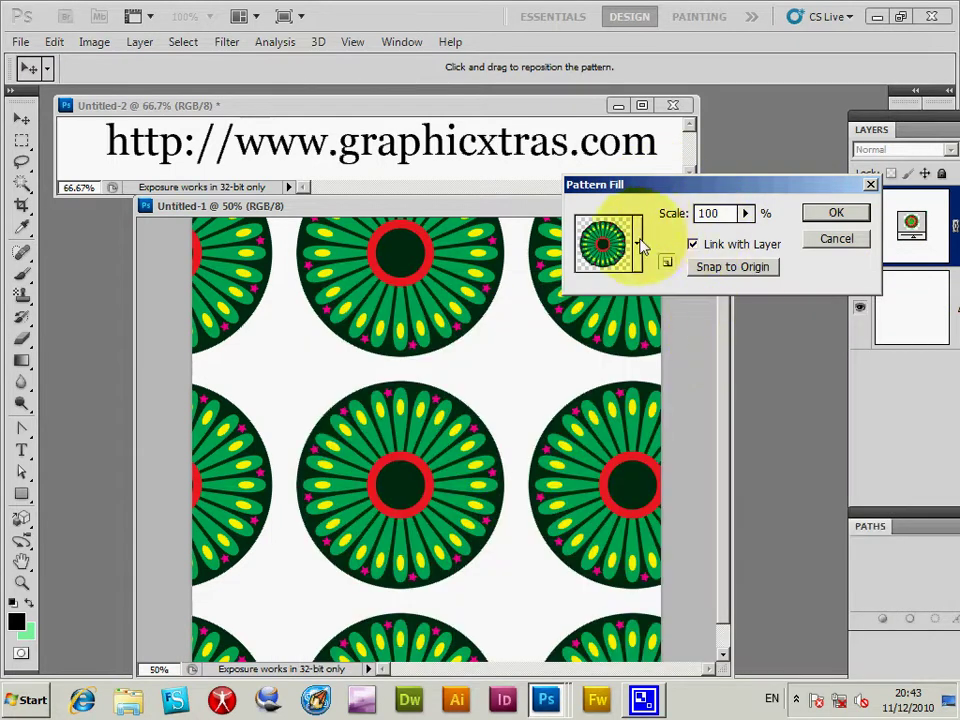
left_click(606, 245)
left_click(761, 374)
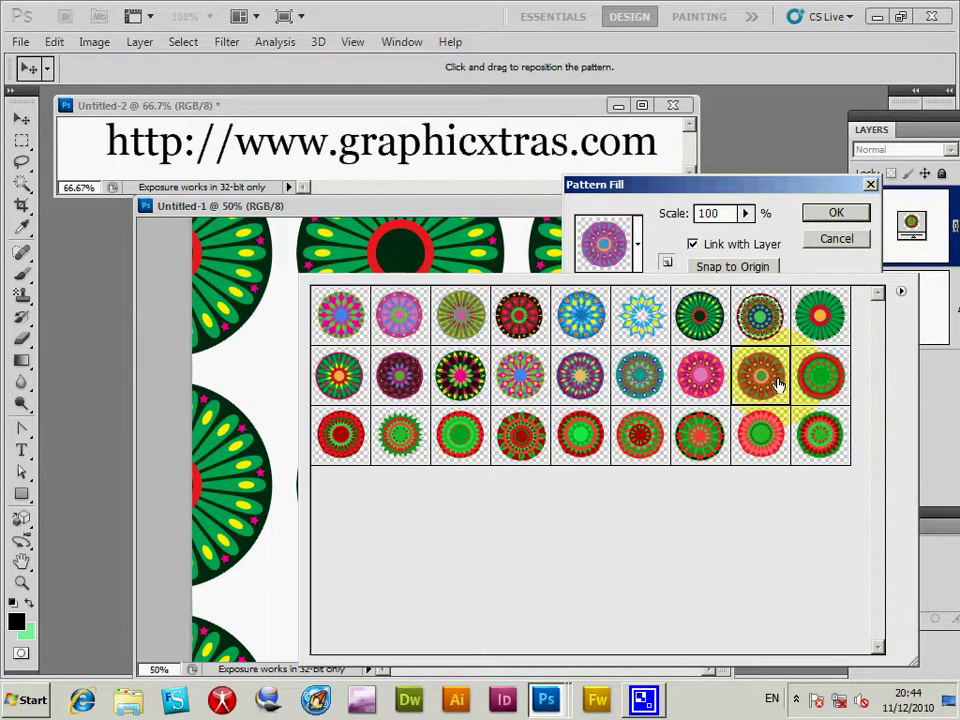
left_click(699, 193)
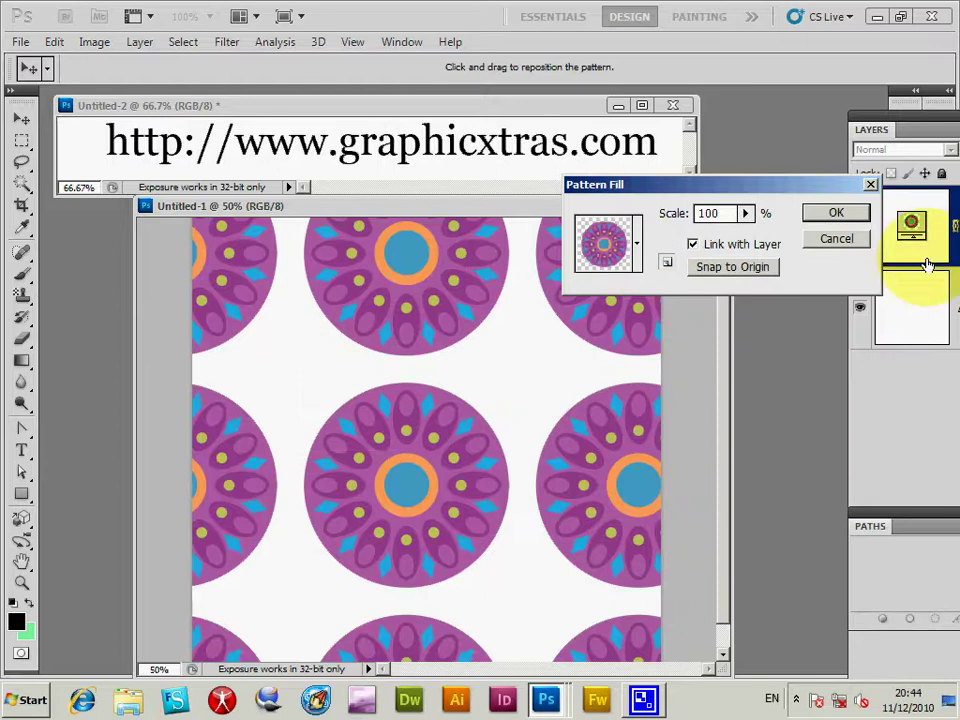
left_click(843, 216)
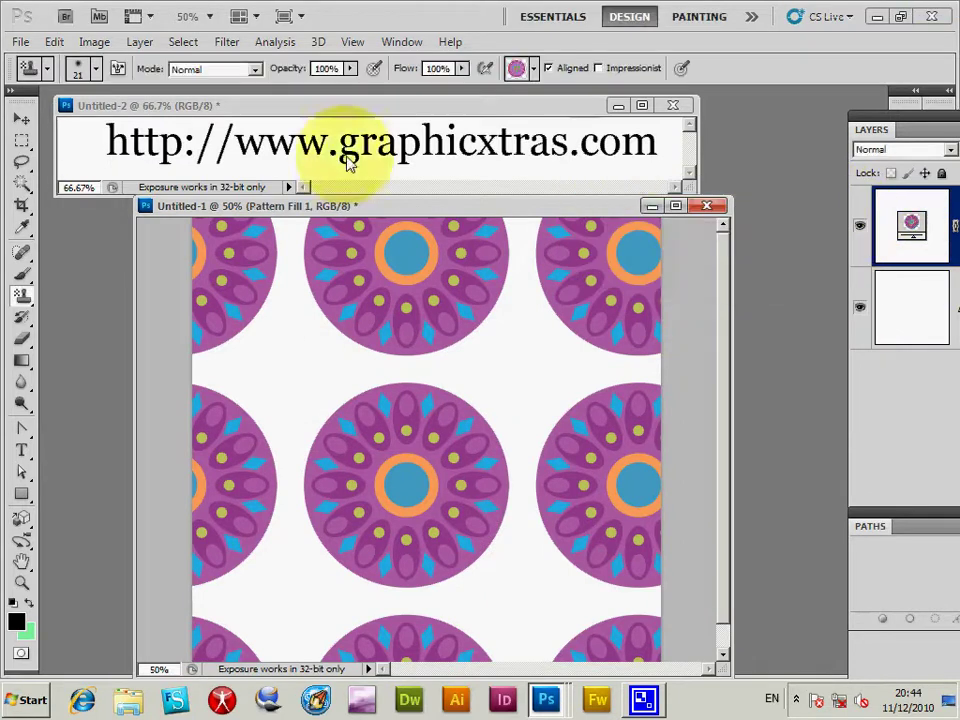
Duplicate the pattern layer as Pattern Fill 1 copy
left_click(148, 46)
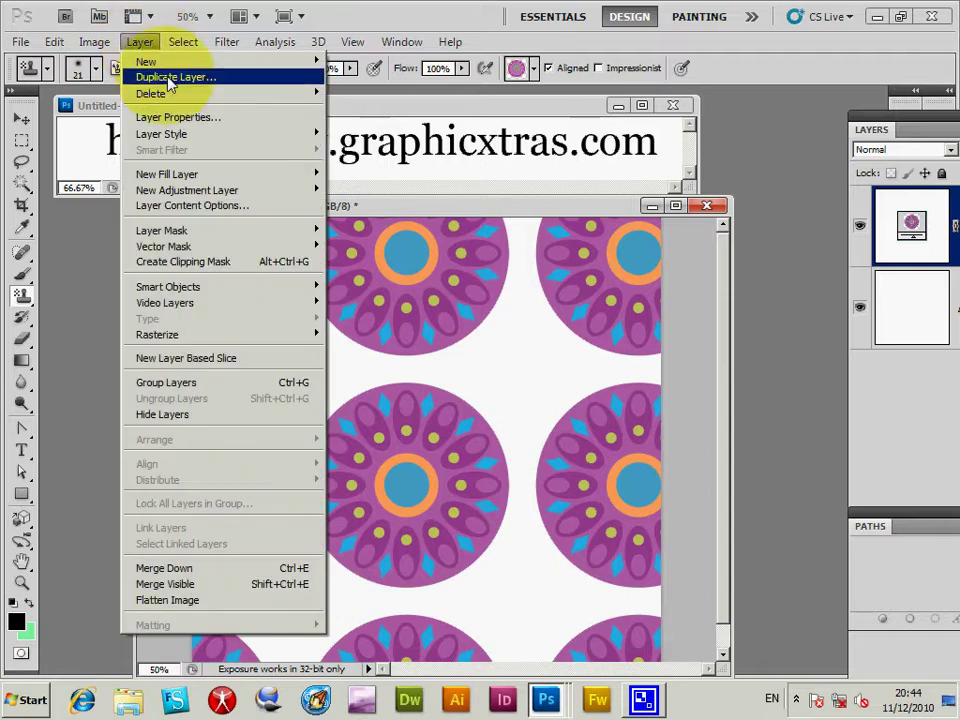
left_click(170, 78)
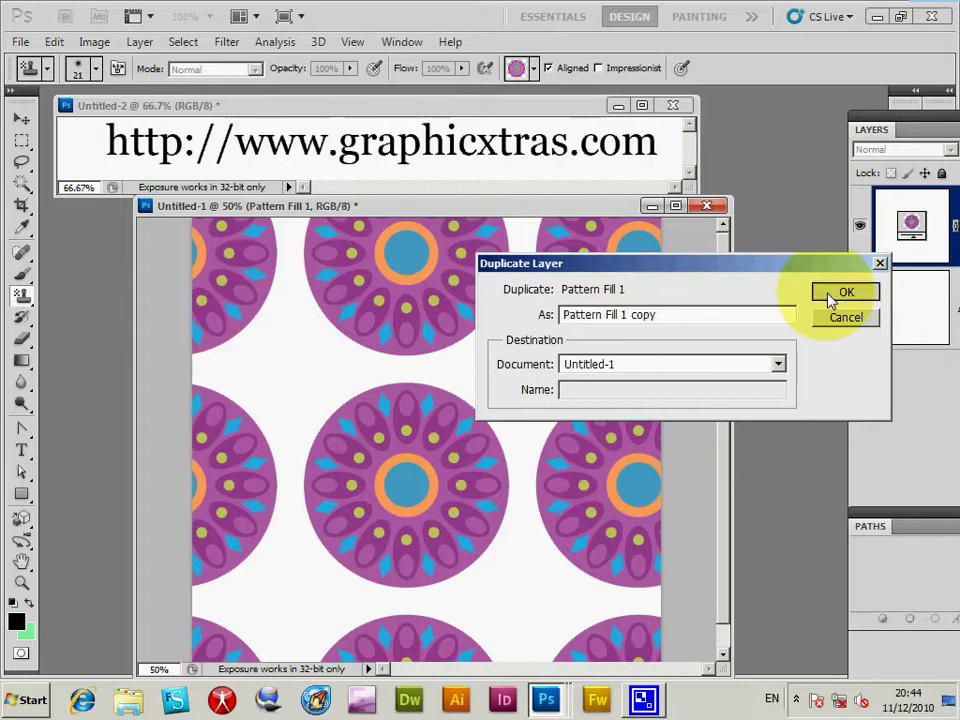
left_click(842, 294)
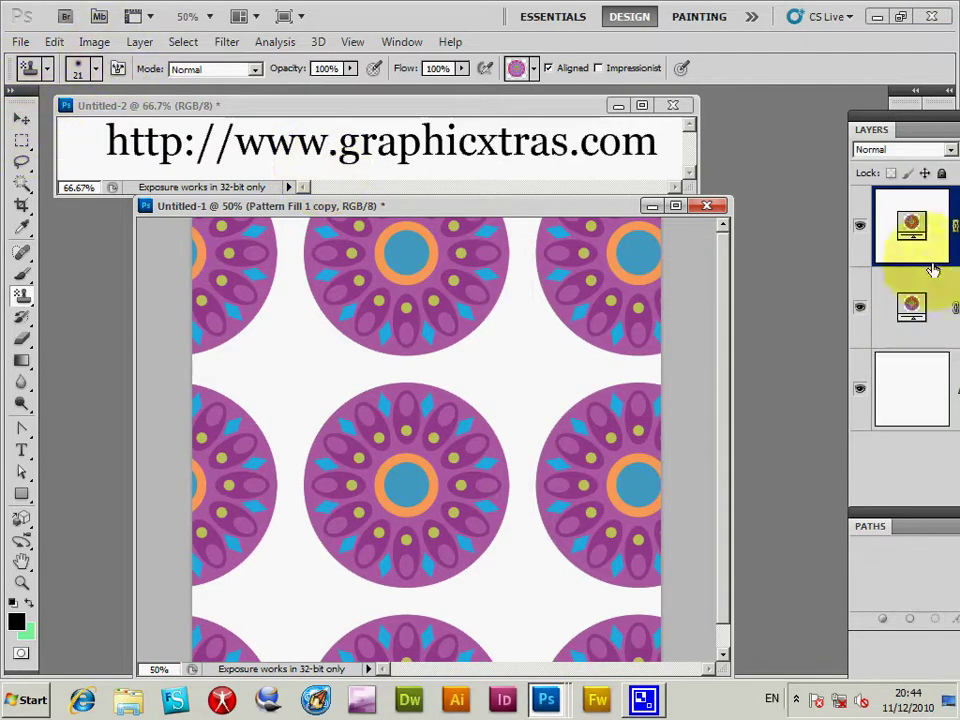
left_click_drag(877, 137, 650, 133)
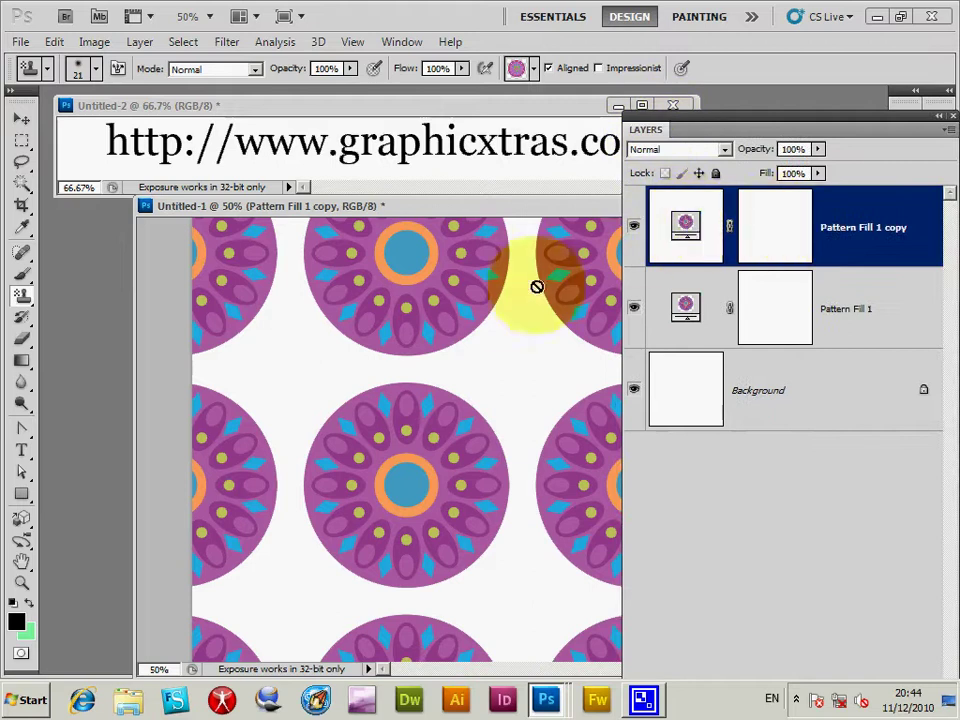
Offset the copy's mandalas into the gaps between the originals, keeping Normal blend mode
double_click(684, 226)
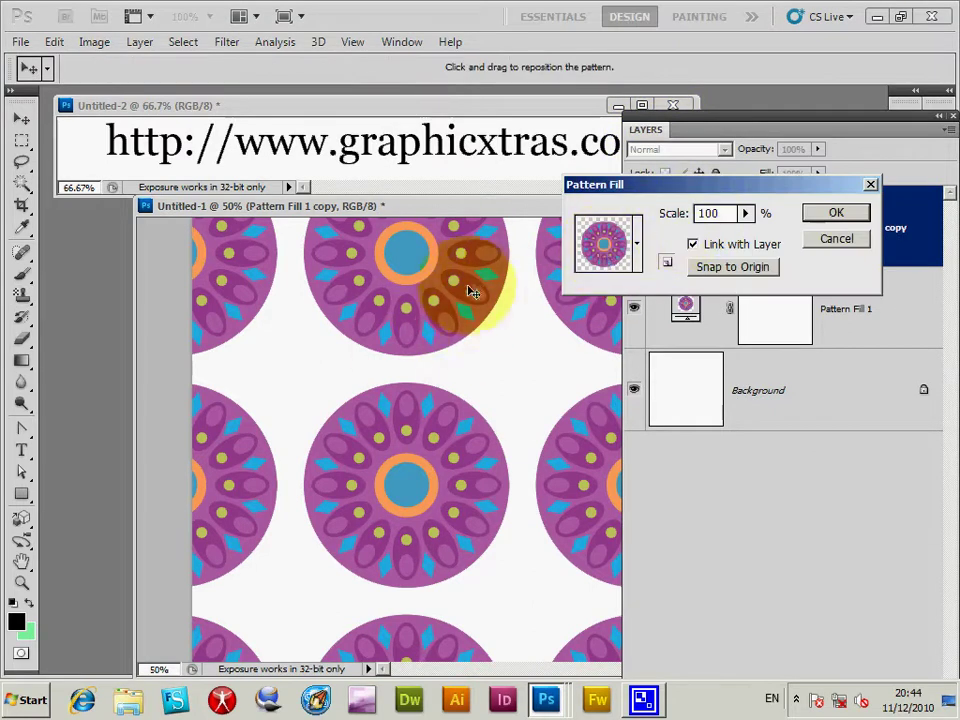
left_click_drag(442, 298, 422, 650)
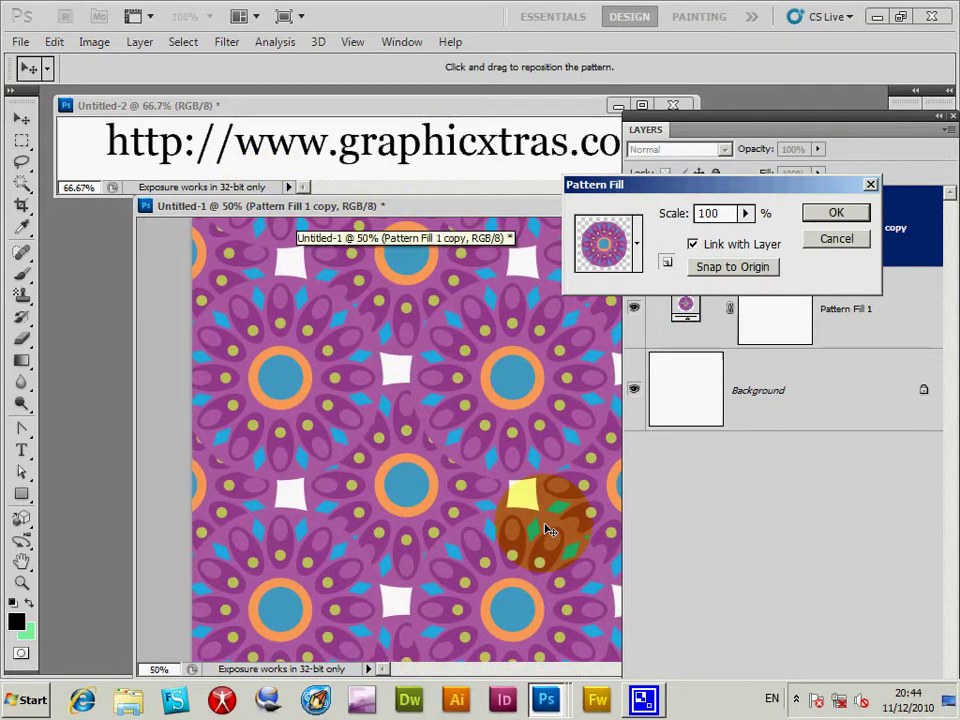
left_click_drag(279, 407, 482, 326)
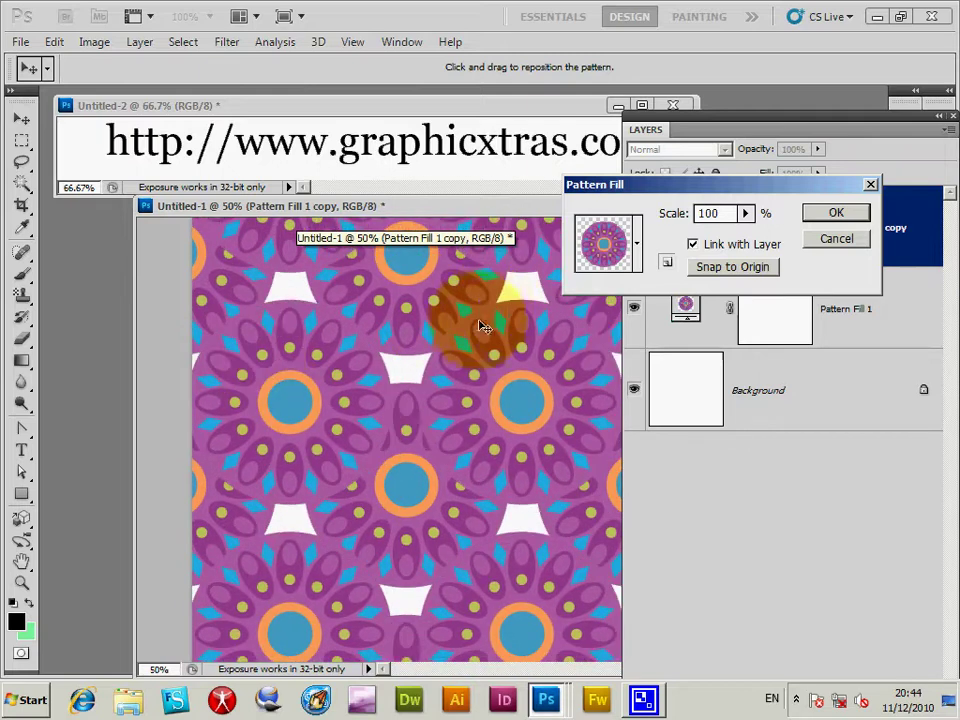
left_click(853, 218)
left_click(671, 152)
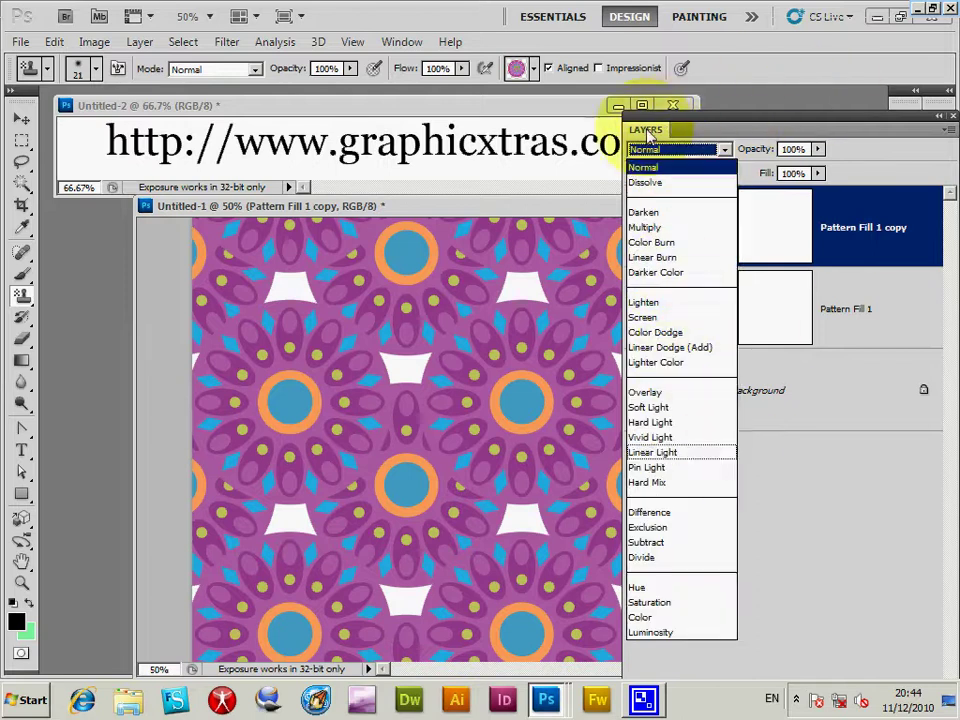
left_click(660, 132)
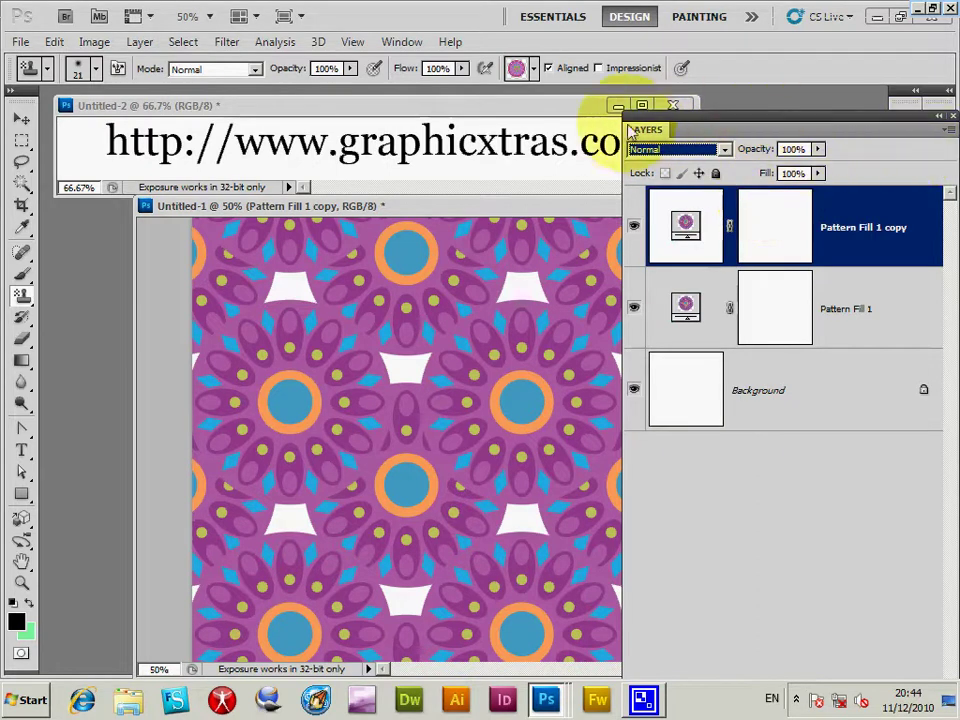
left_click_drag(645, 138, 570, 132)
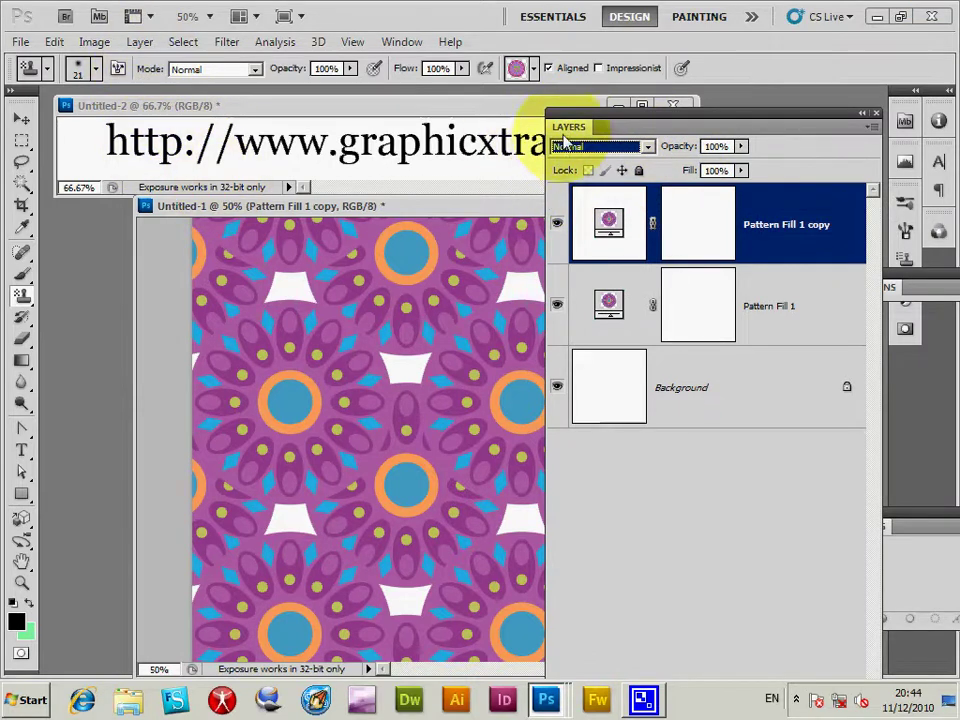
left_click_drag(580, 132, 650, 110)
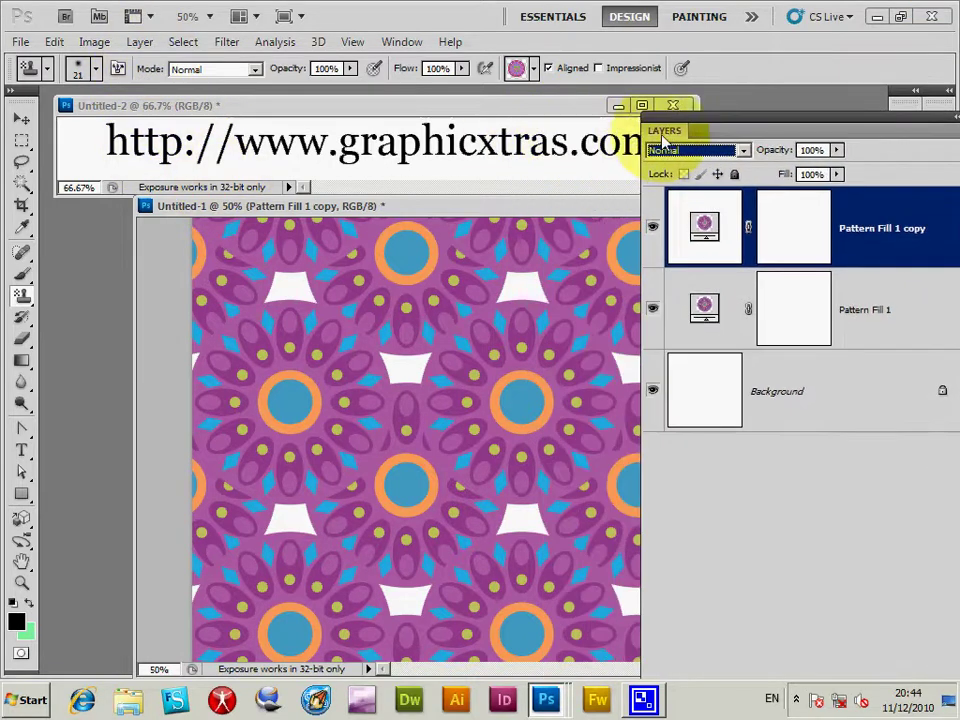
Rasterize the fill content of Pattern Fill 1 copy
left_click(140, 42)
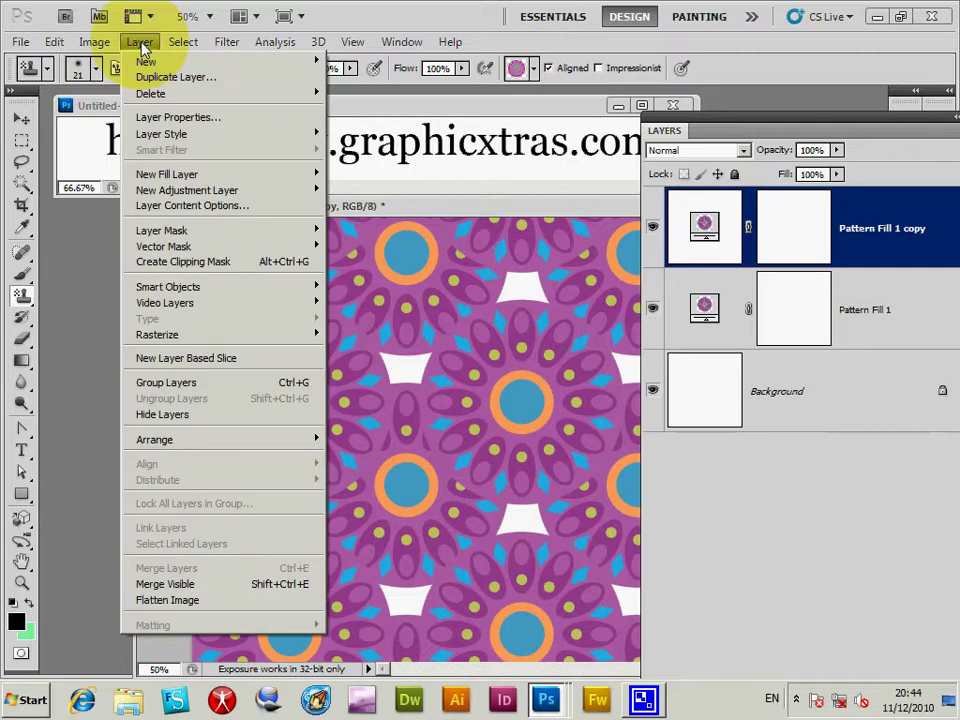
mouse_move(178, 338)
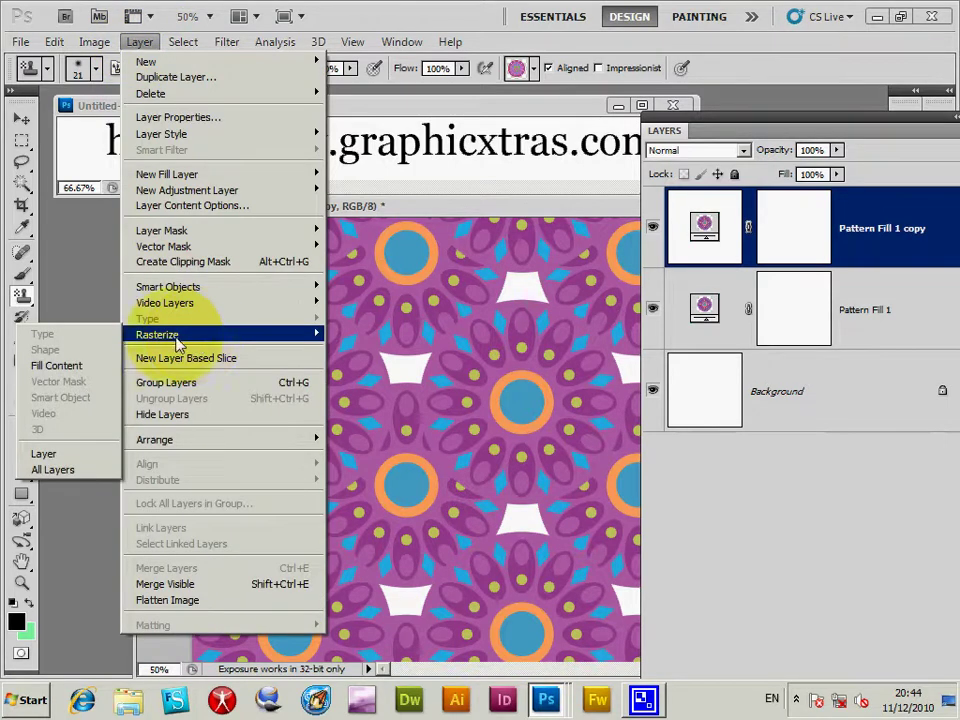
left_click(58, 366)
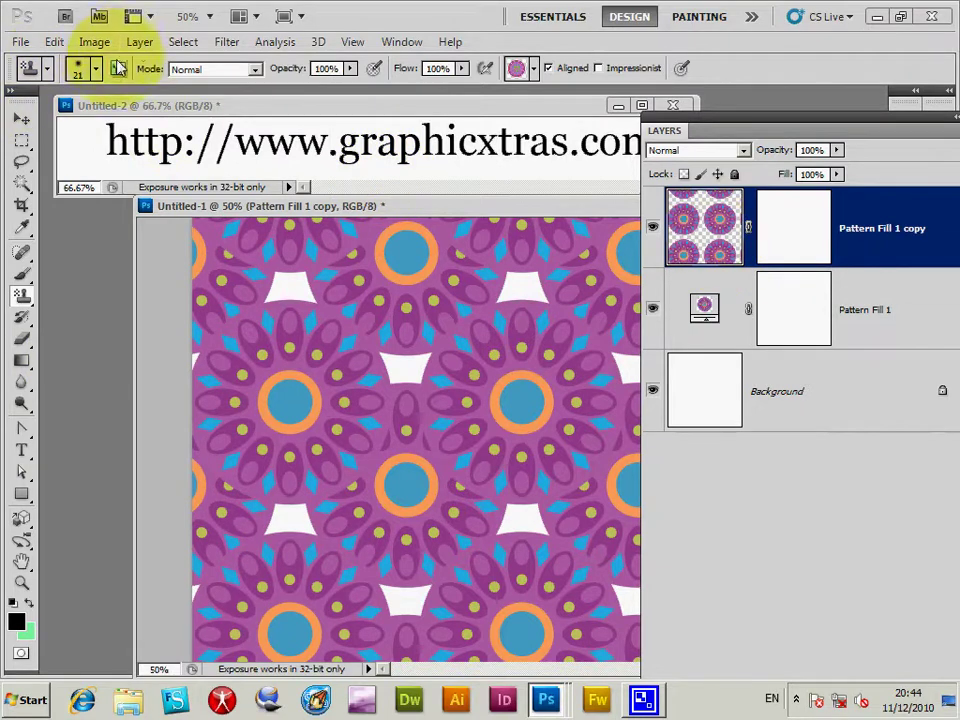
Add a 32 px black outside Stroke layer style to Pattern Fill 1 copy
left_click(139, 43)
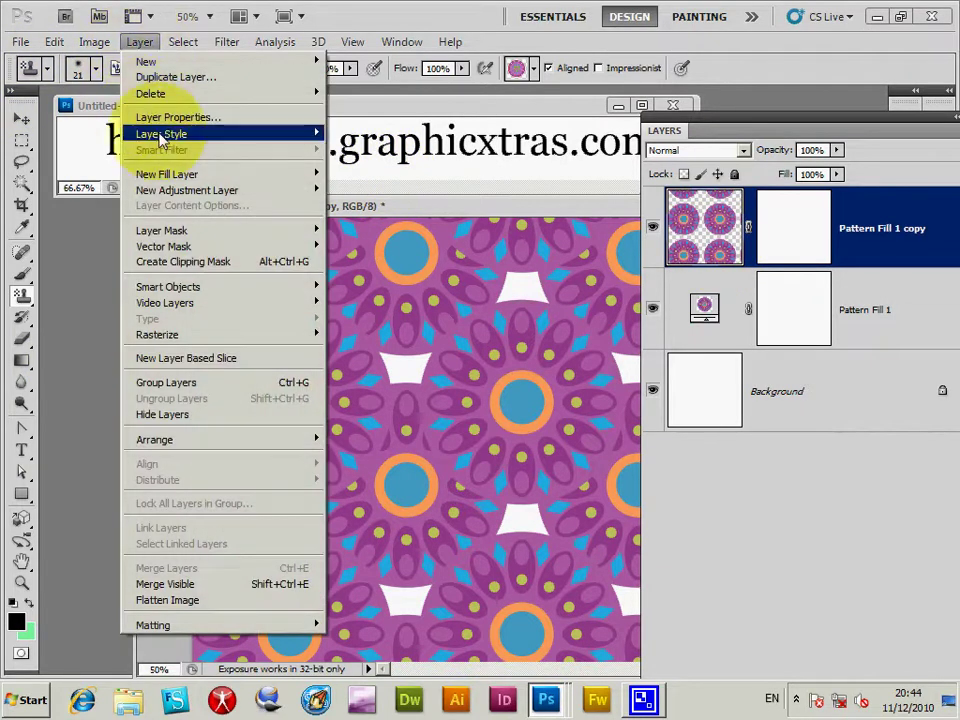
mouse_move(160, 138)
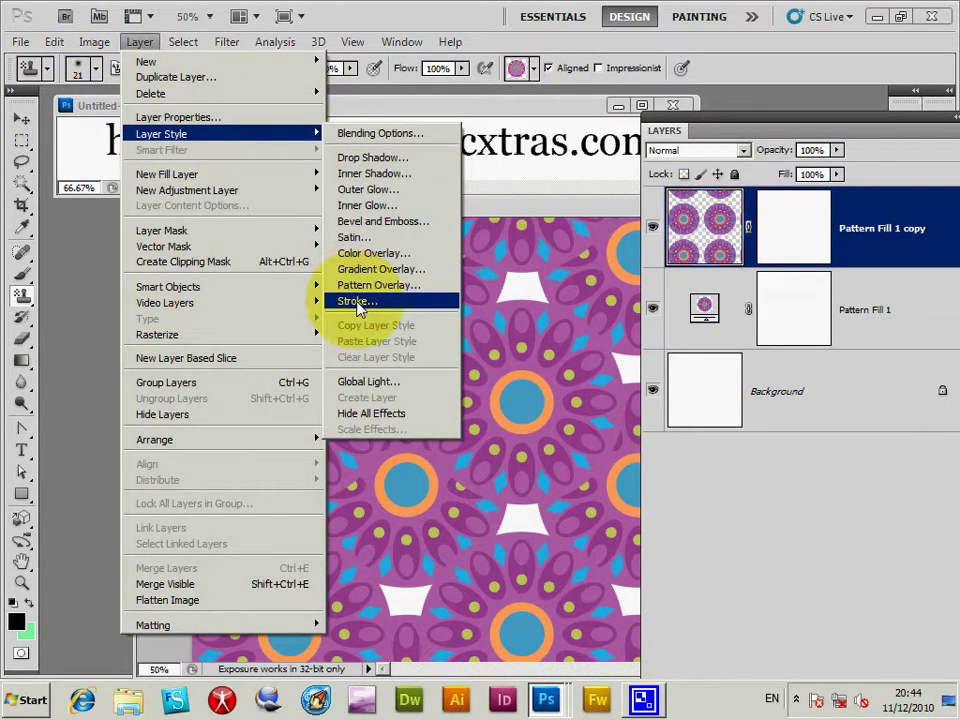
left_click(357, 302)
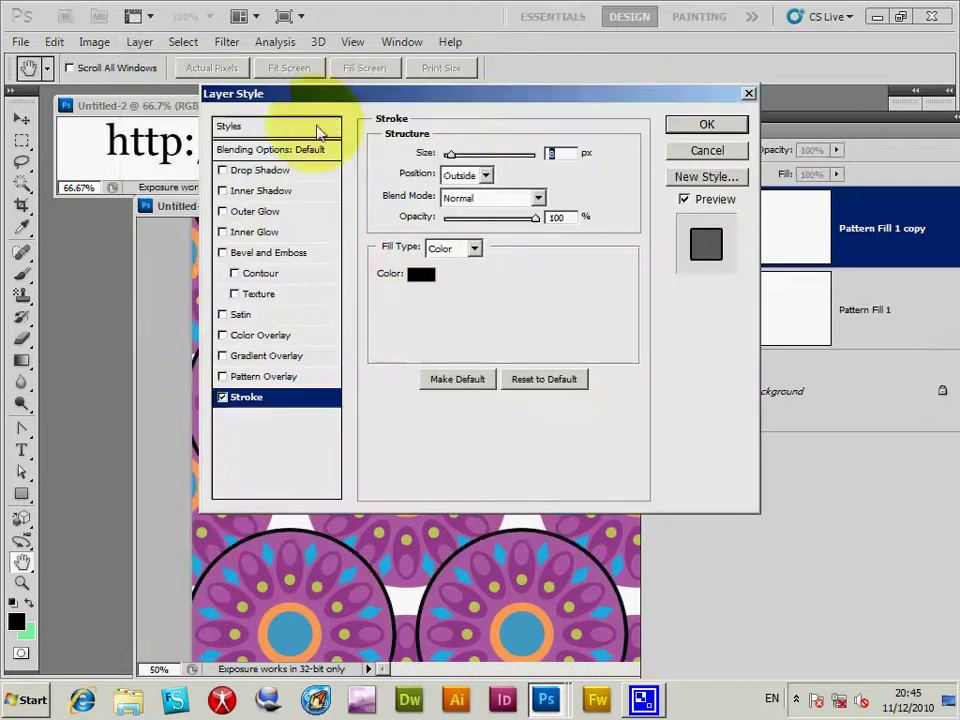
left_click_drag(337, 100, 642, 108)
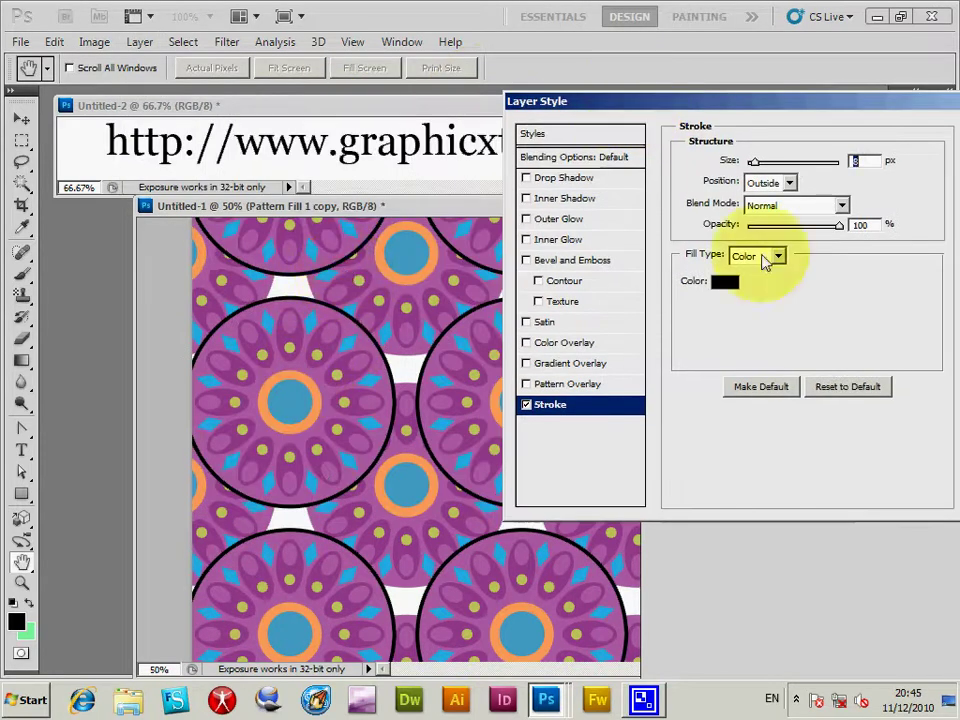
key("shift+Up")
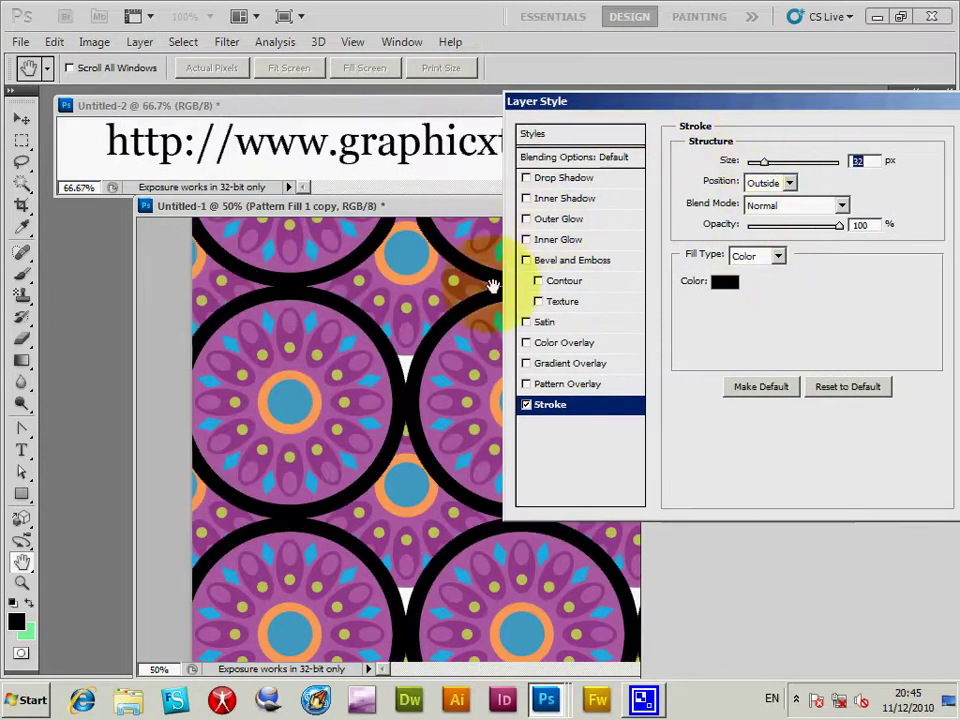
left_click_drag(893, 100, 810, 101)
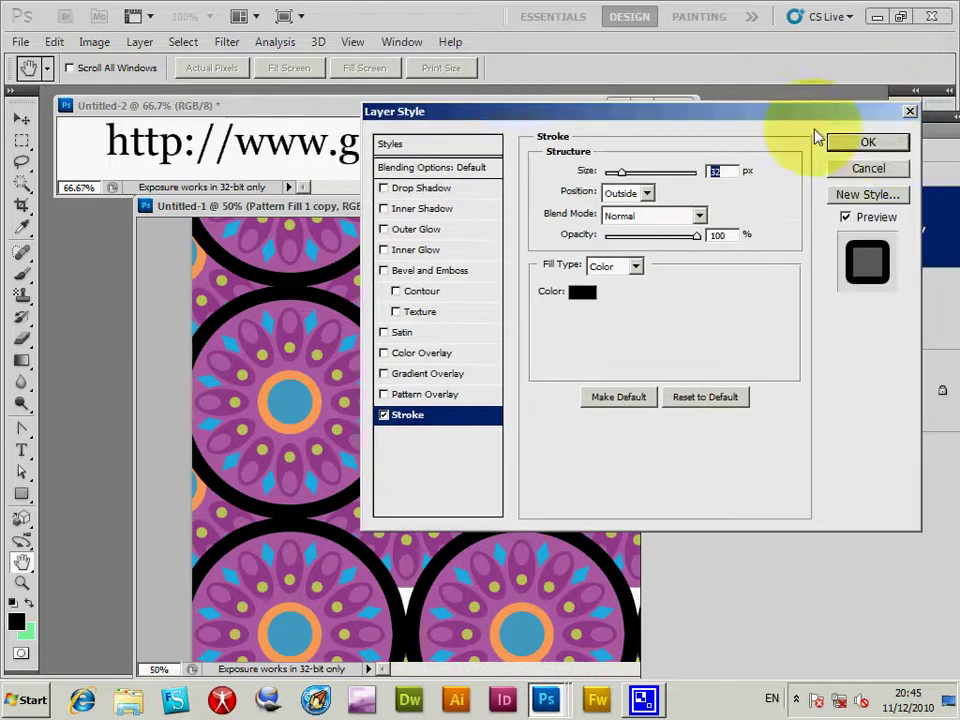
left_click(866, 143)
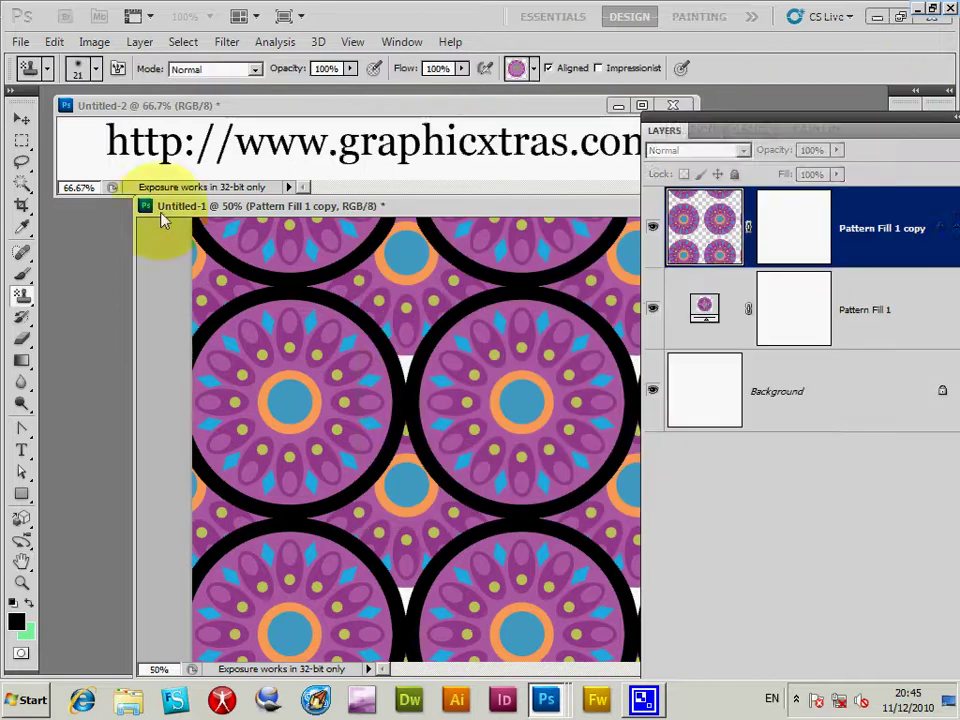
Use the Move tool to nudge the stroked Pattern Fill 1 copy layer slightly
left_click(22, 120)
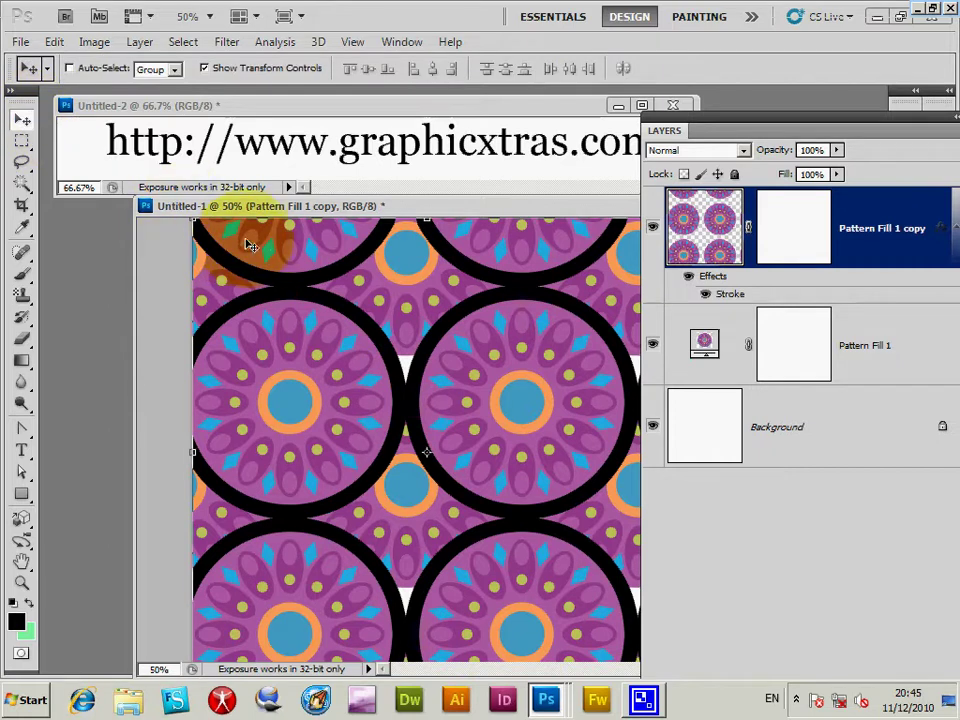
mouse_move(262, 247)
left_mouse_down()
mouse_move(326, 289)
mouse_move(279, 304)
mouse_move(370, 350)
mouse_move(300, 317)
mouse_move(253, 258)
mouse_move(262, 255)
left_mouse_up()
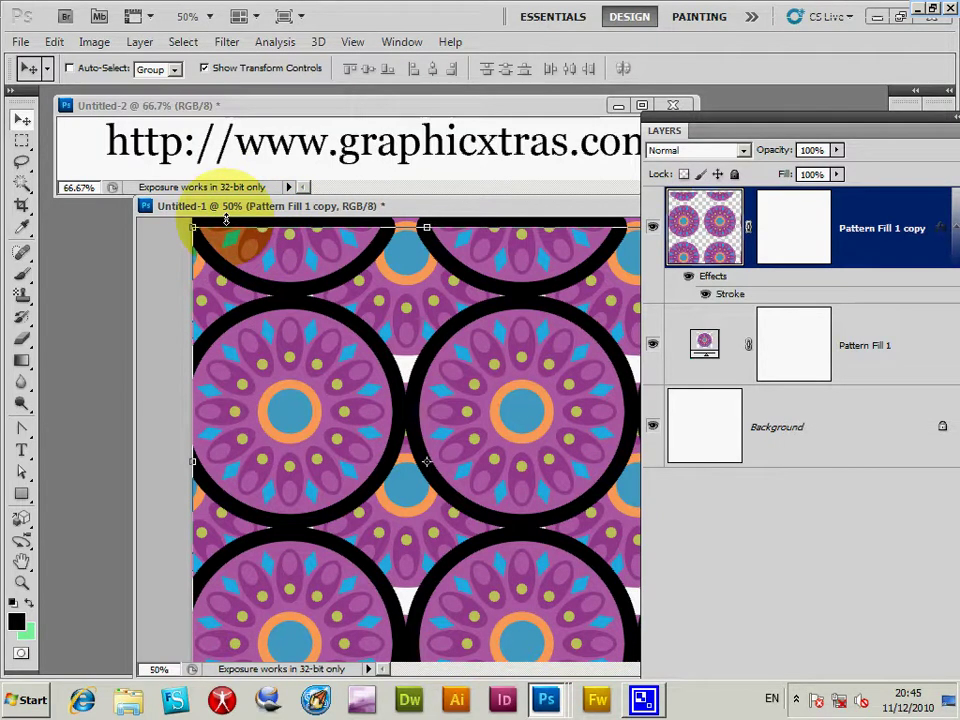
Delete Pattern Fill 1 copy and Pattern Fill 1, leaving only the white Background
key("Delete")
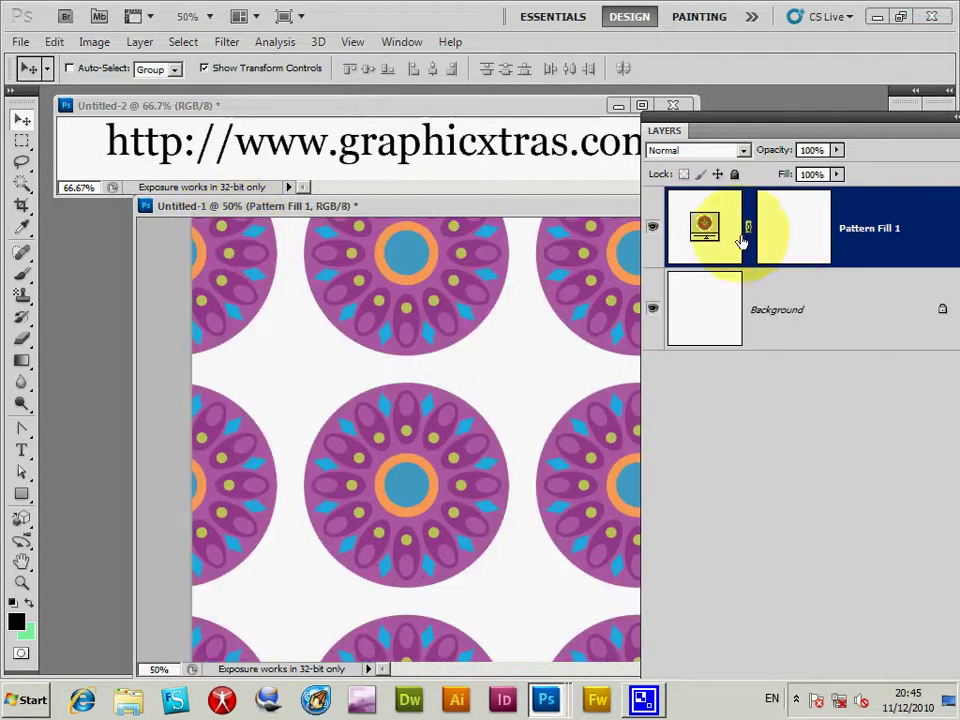
key("Delete")
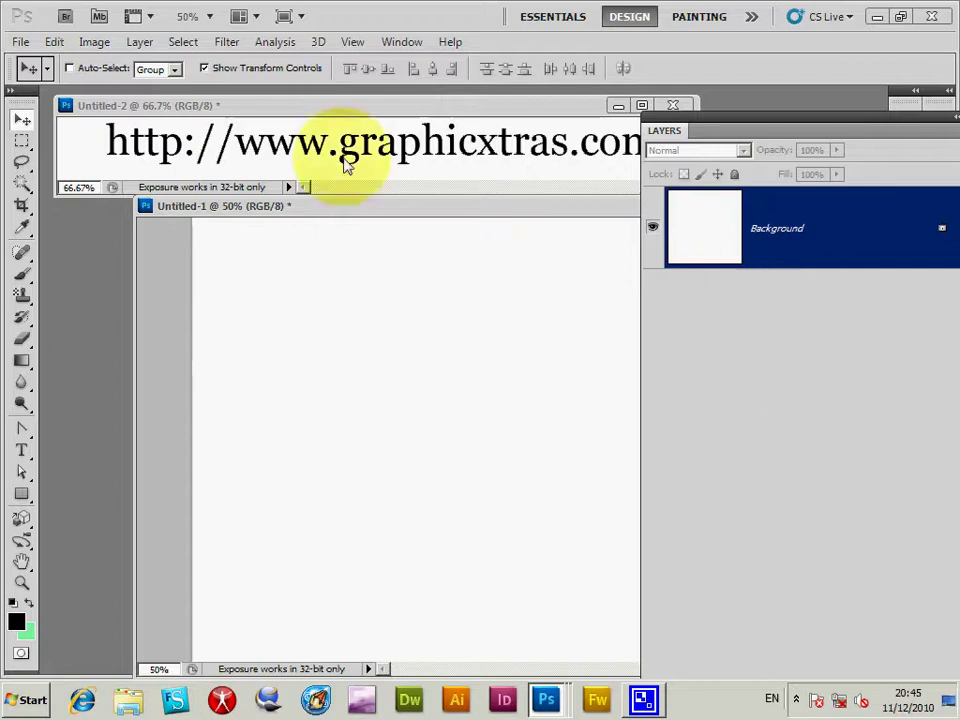
left_click(203, 67)
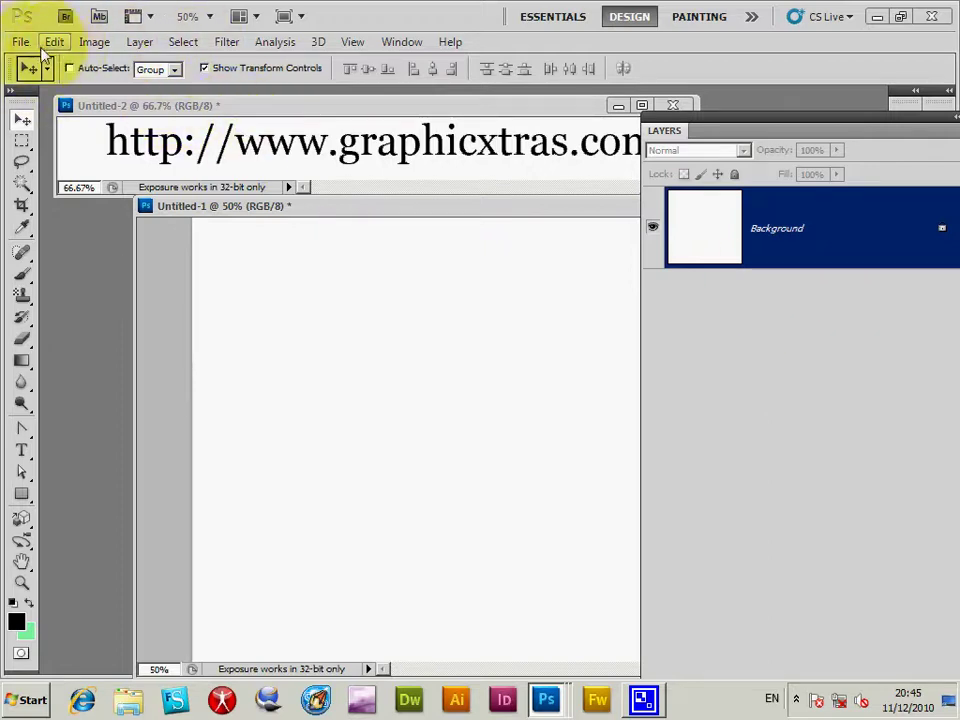
Switch to the pattern stamping tool and browse its saved mandala patterns
left_click(140, 42)
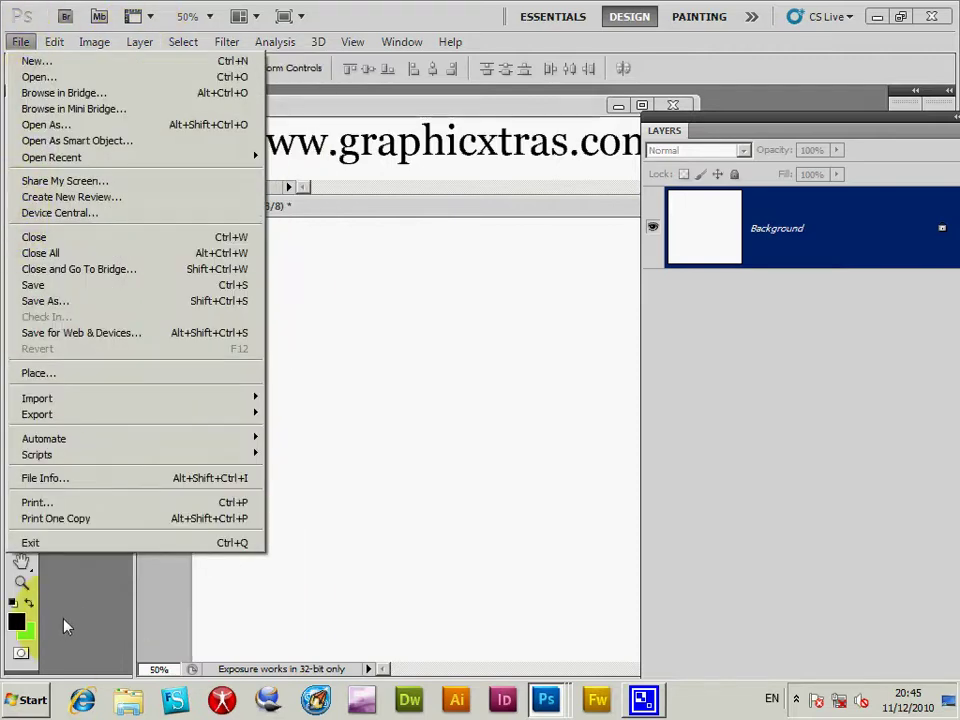
left_click(47, 464)
left_click(21, 297)
left_click_drag(27, 305, 80, 298)
left_click(66, 105)
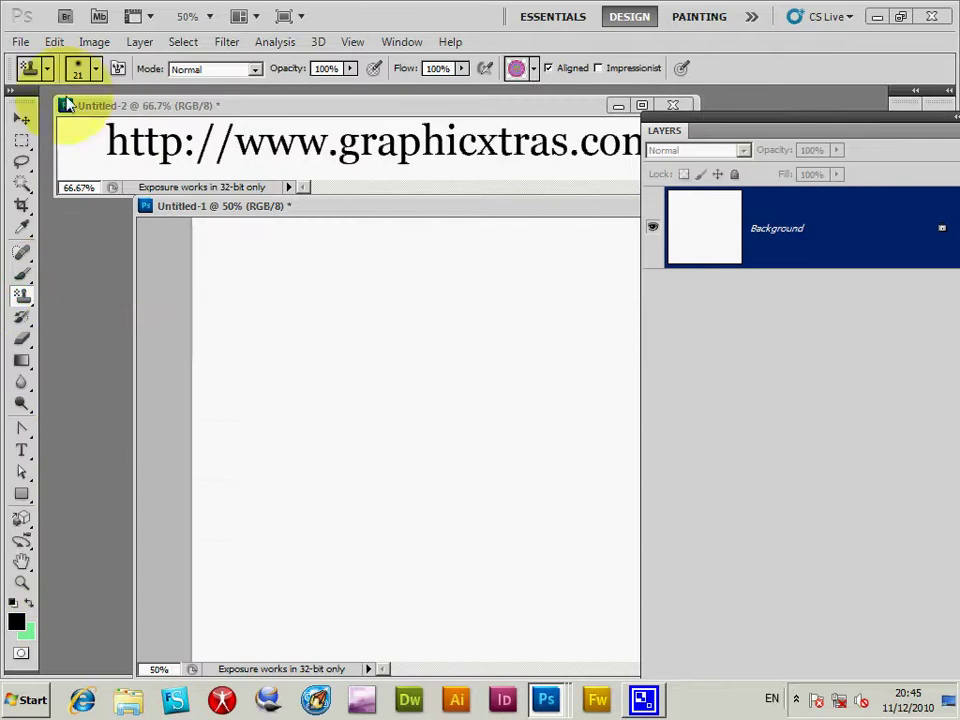
left_click(516, 68)
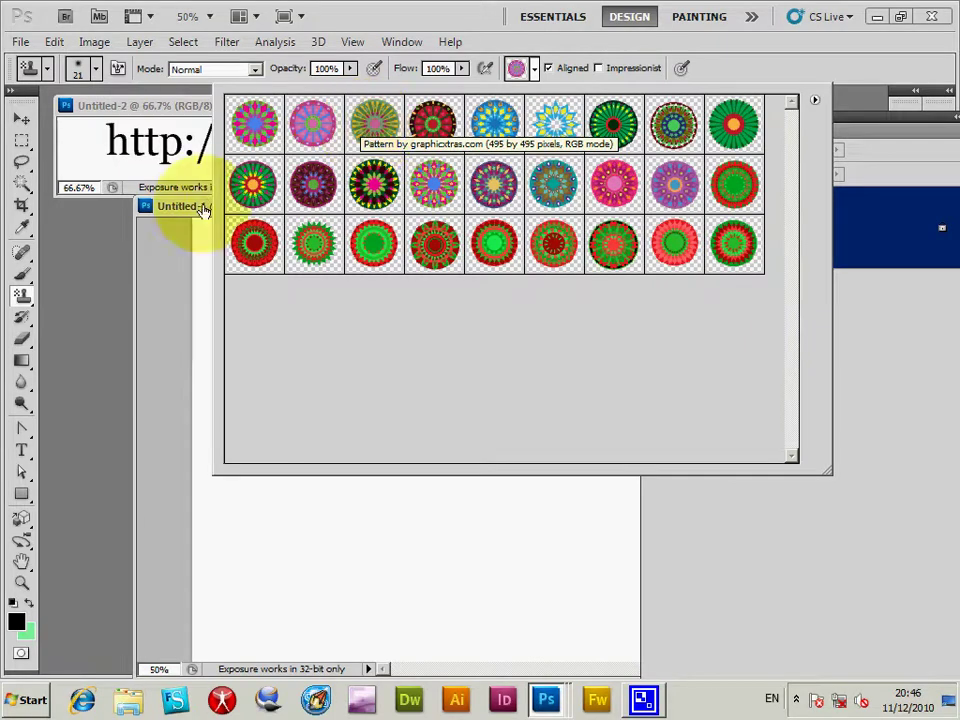
left_click(55, 199)
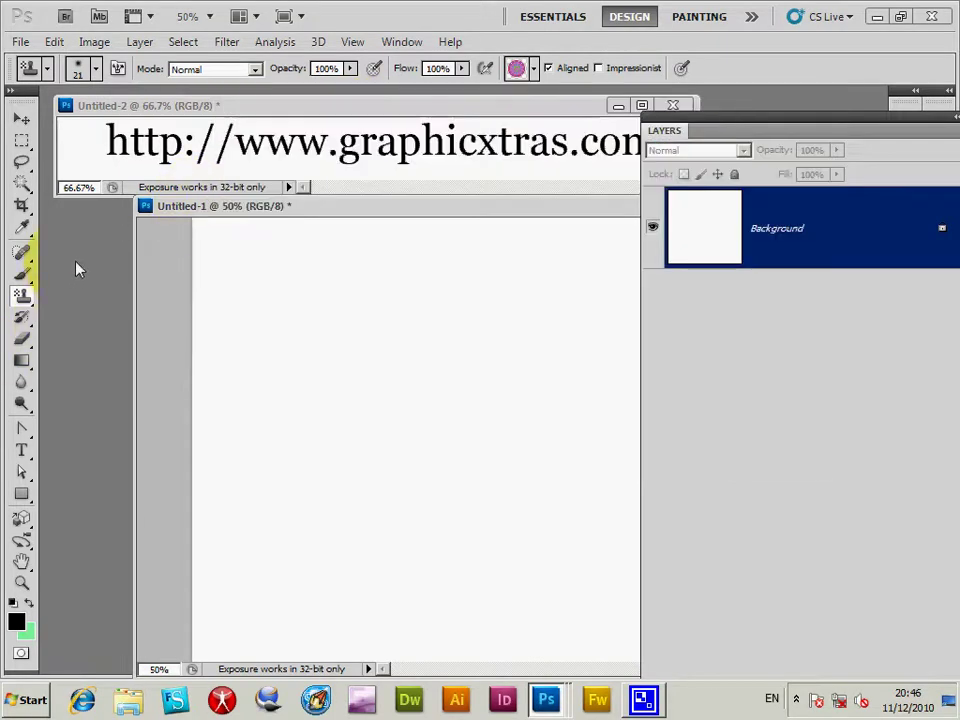
Create a new white 495 × 495 px, 300 ppi document, Untitled-3
left_click(20, 41)
left_click(20, 60)
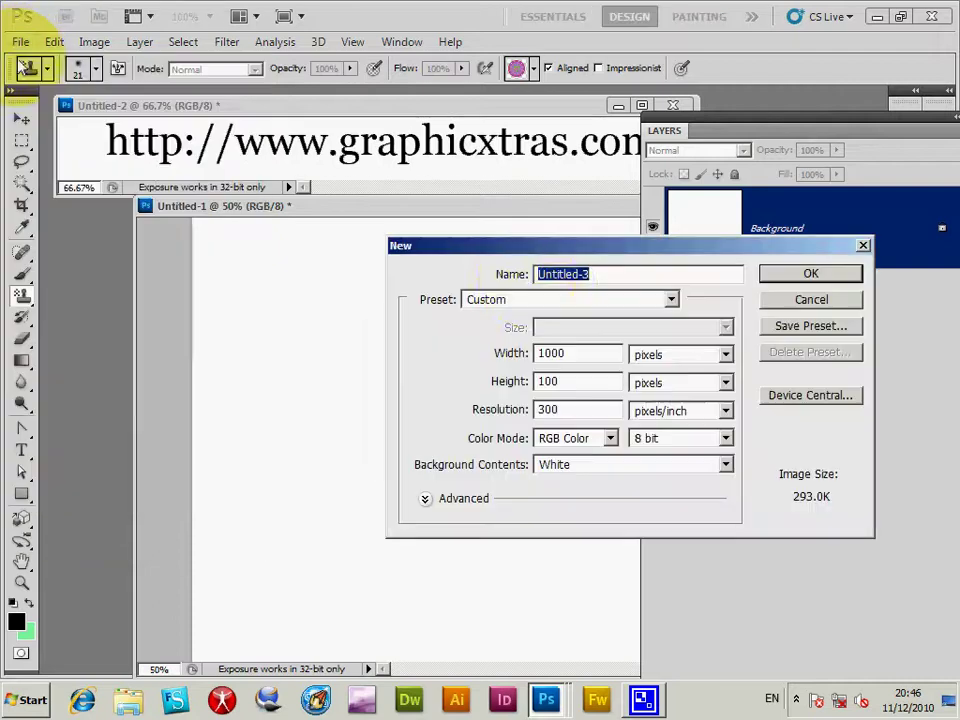
double_click(578, 357)
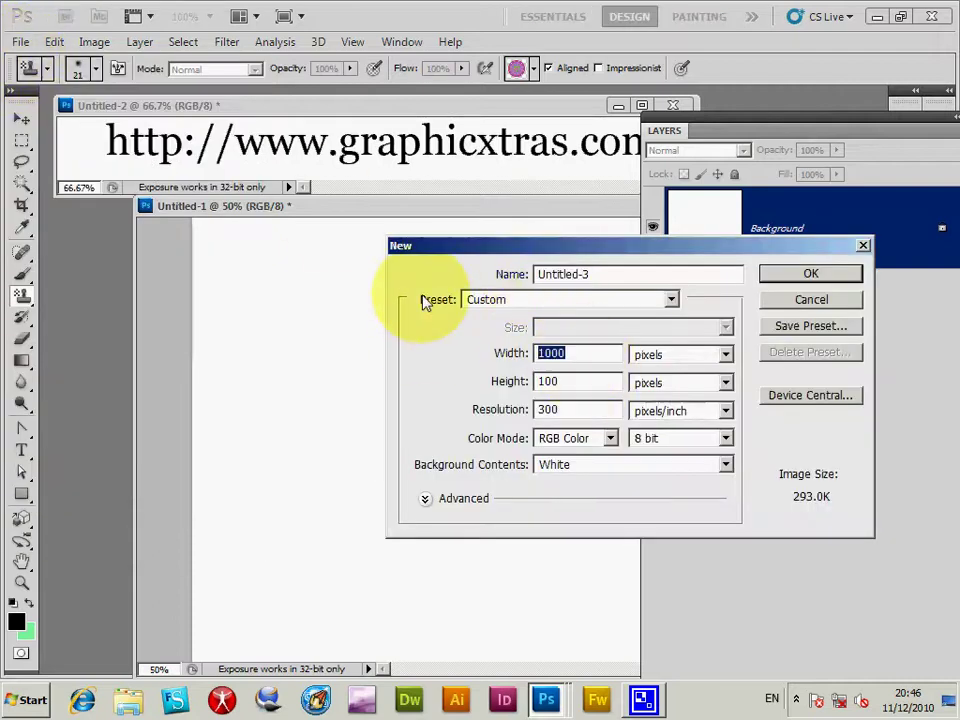
type("495")
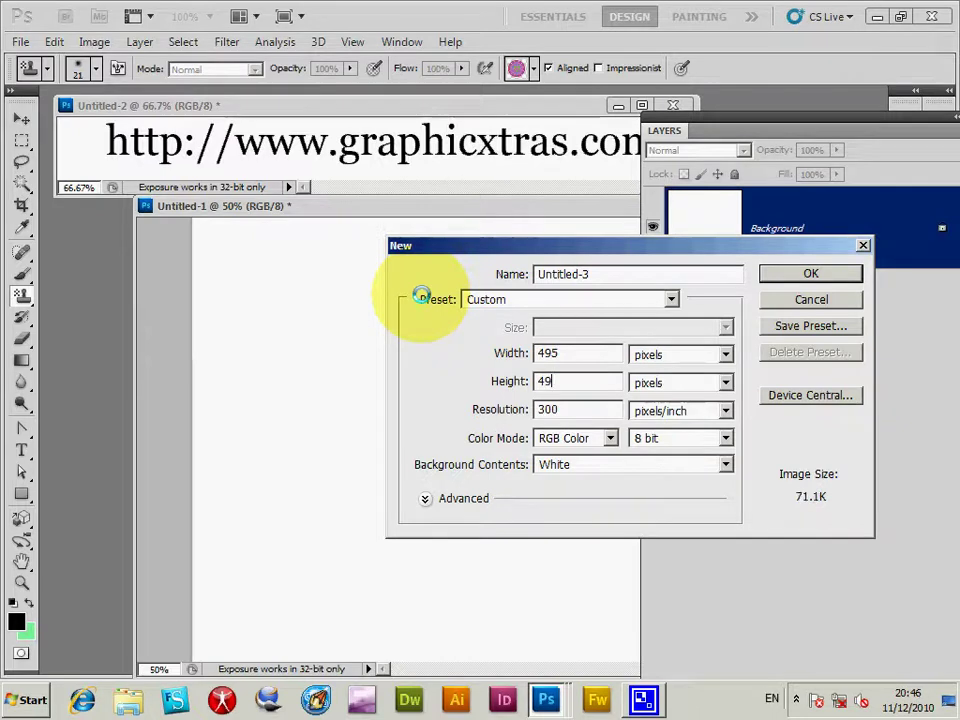
left_click(826, 282)
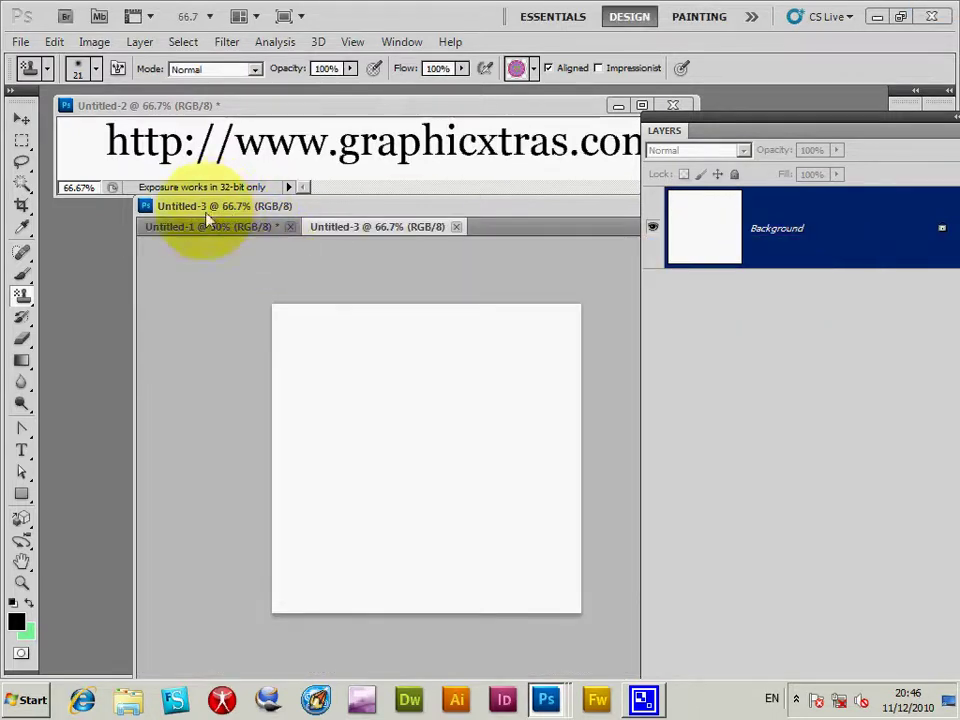
Add a Pattern Fill 1 layer to Untitled-3 with the green-and-red mandala centred
left_click(137, 42)
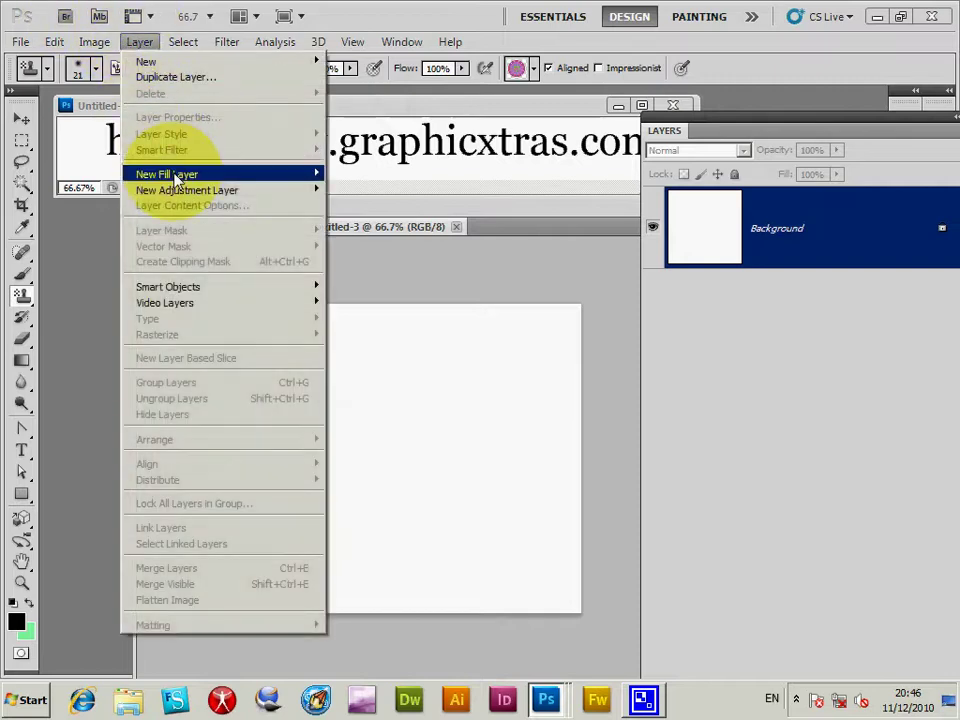
mouse_move(176, 180)
left_click(70, 205)
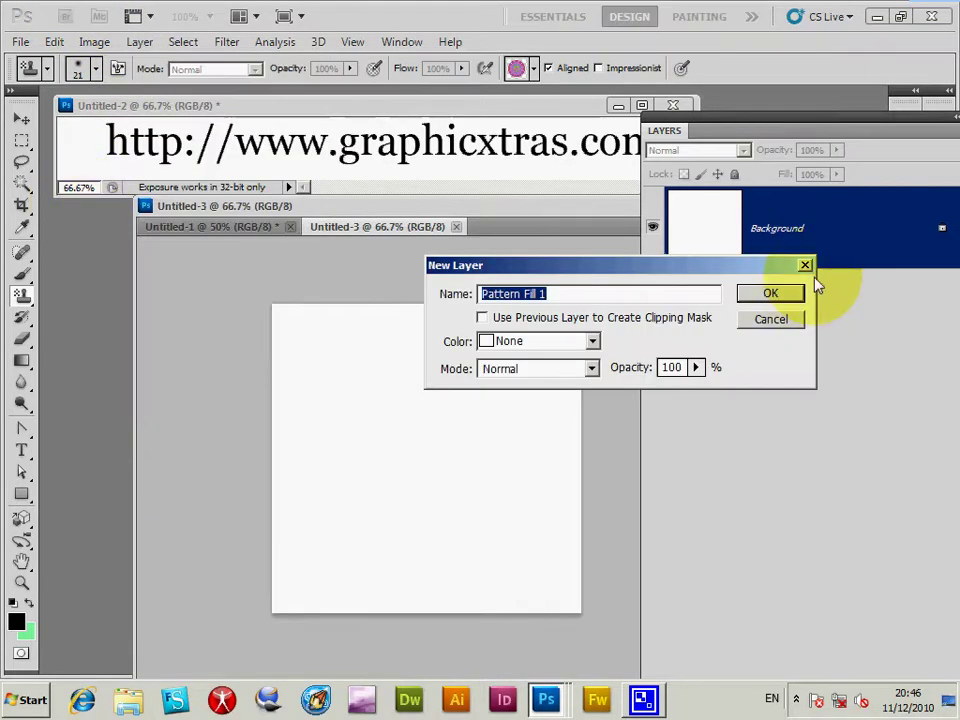
left_click(770, 294)
left_click_drag(407, 326, 367, 483)
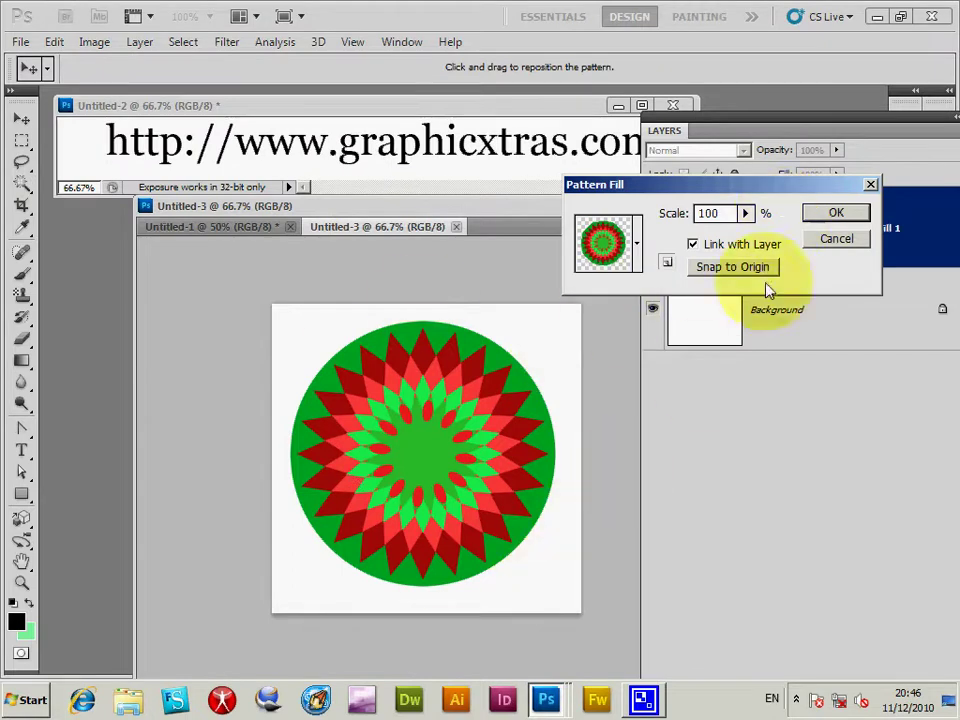
left_click(836, 215)
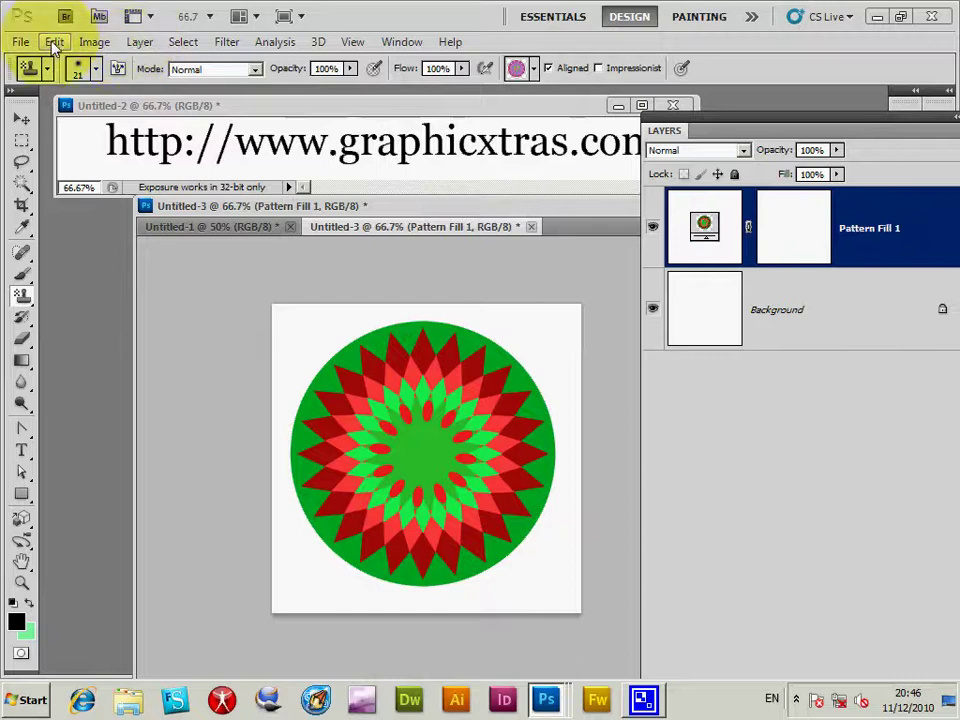
Rasterize the fill content of the Pattern Fill 1 layer
left_click(133, 46)
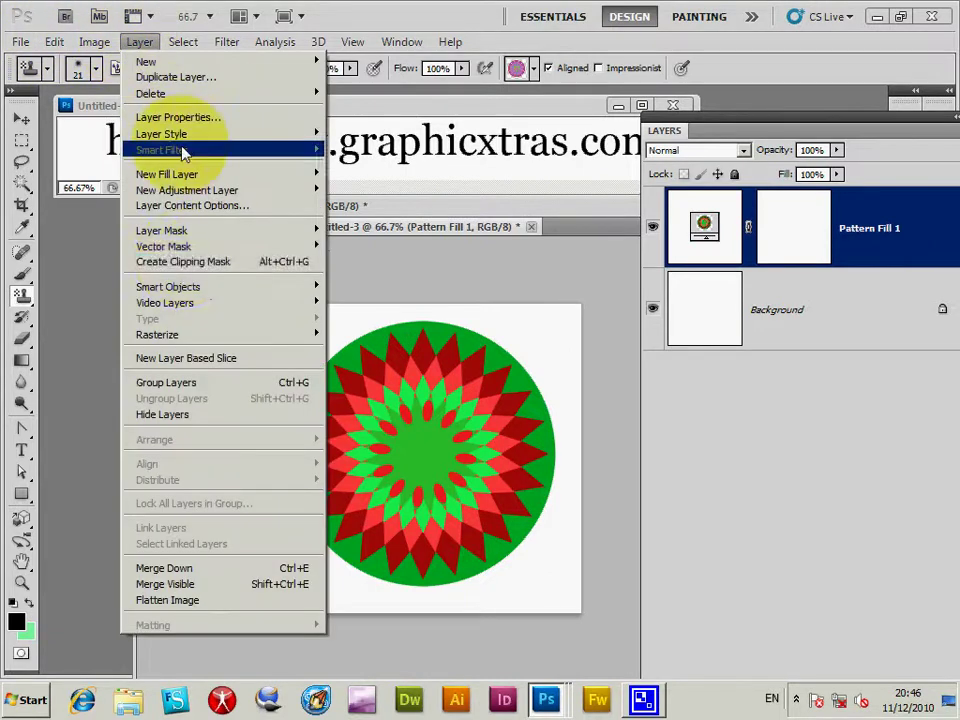
mouse_move(190, 338)
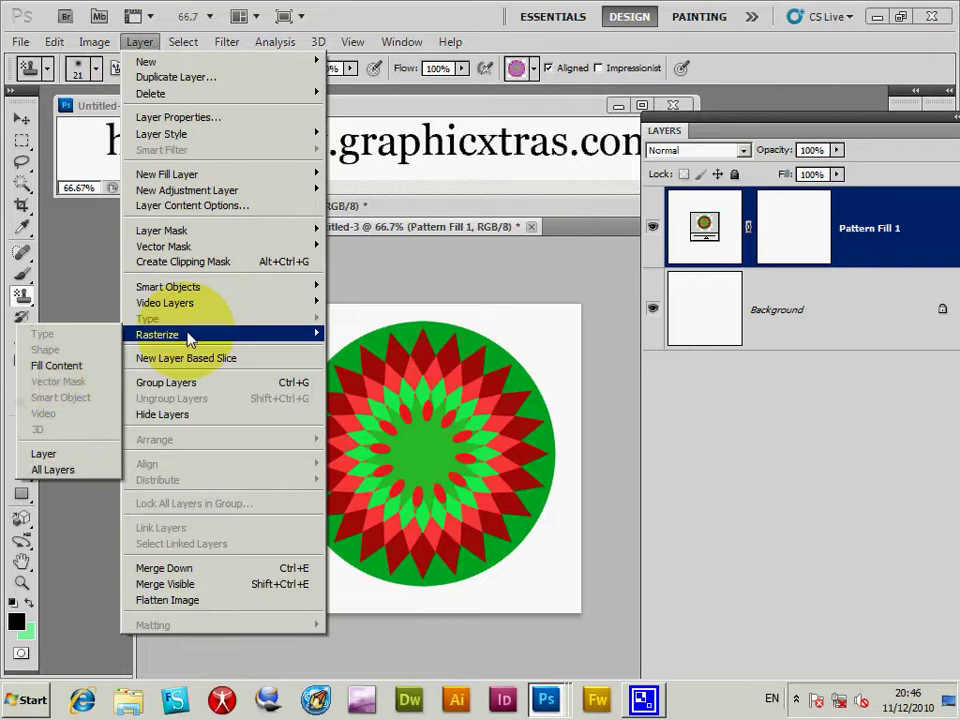
left_click(45, 366)
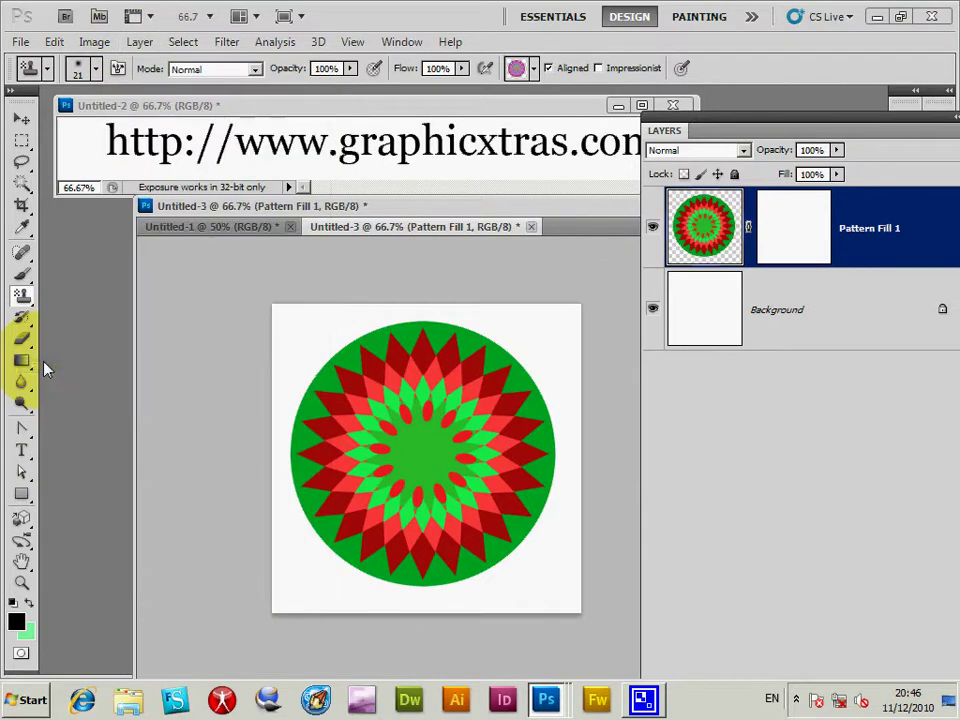
Scale the mandala to 50% width and 50% height
left_click(55, 43)
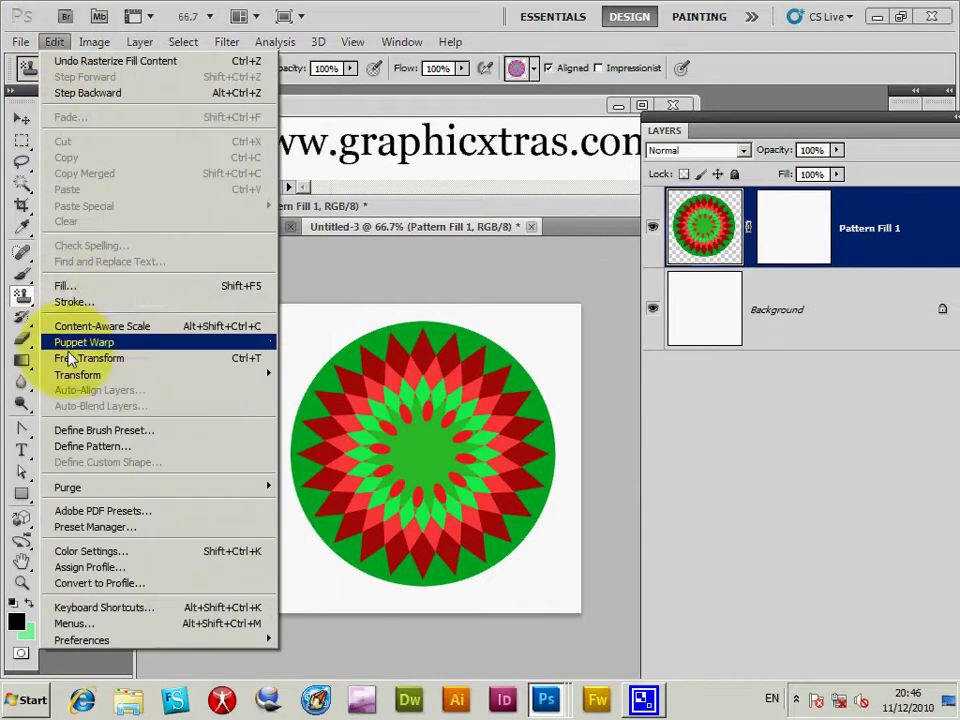
mouse_move(75, 380)
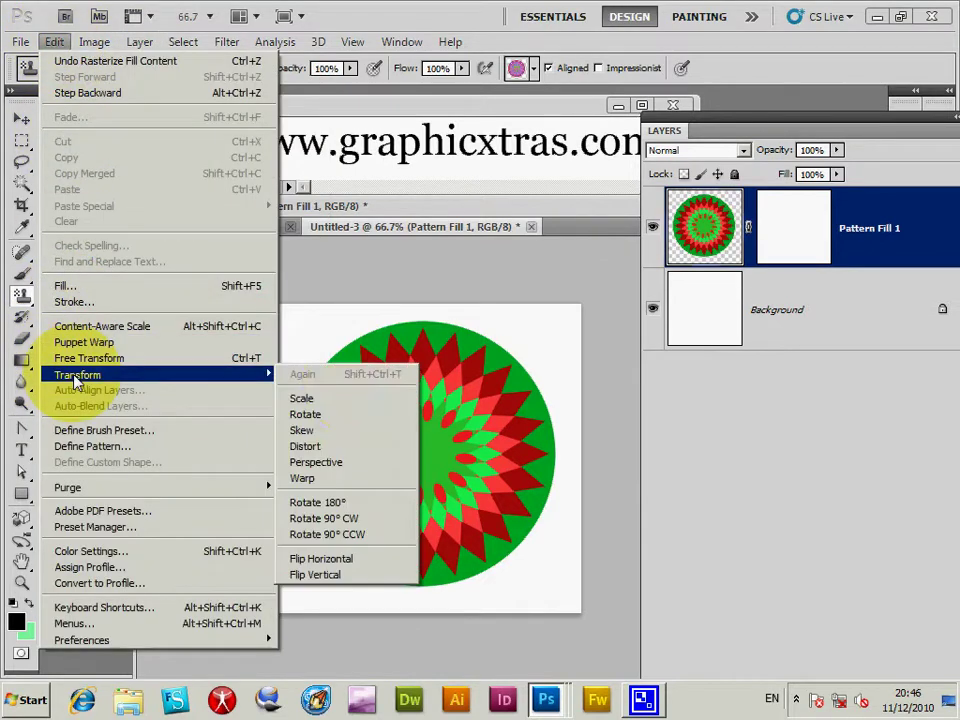
left_click(318, 399)
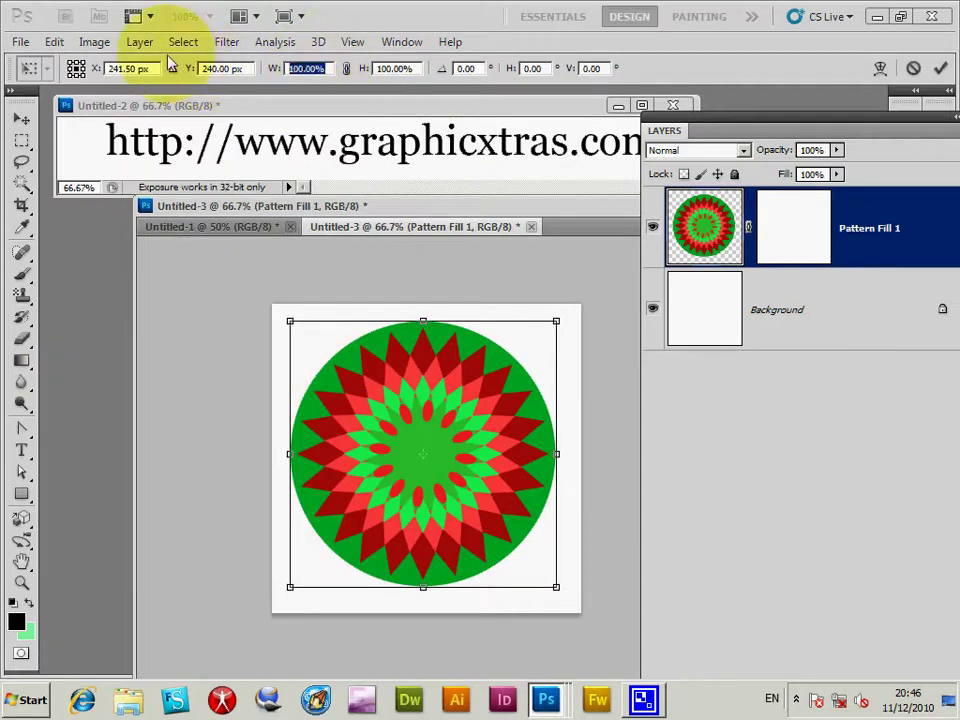
type("50")
key("Tab")
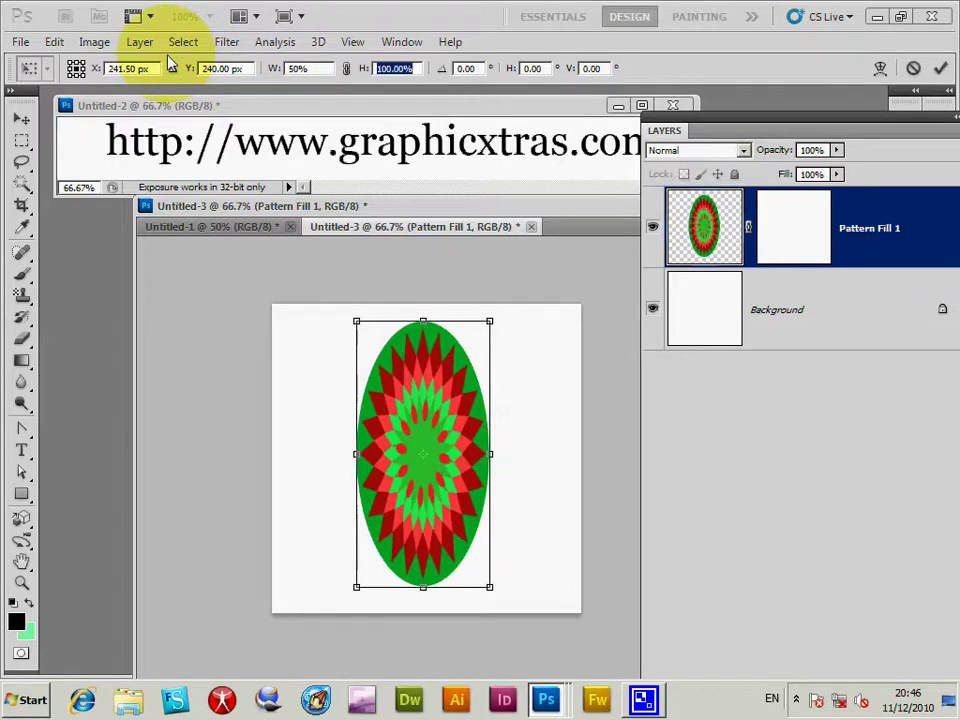
type("50")
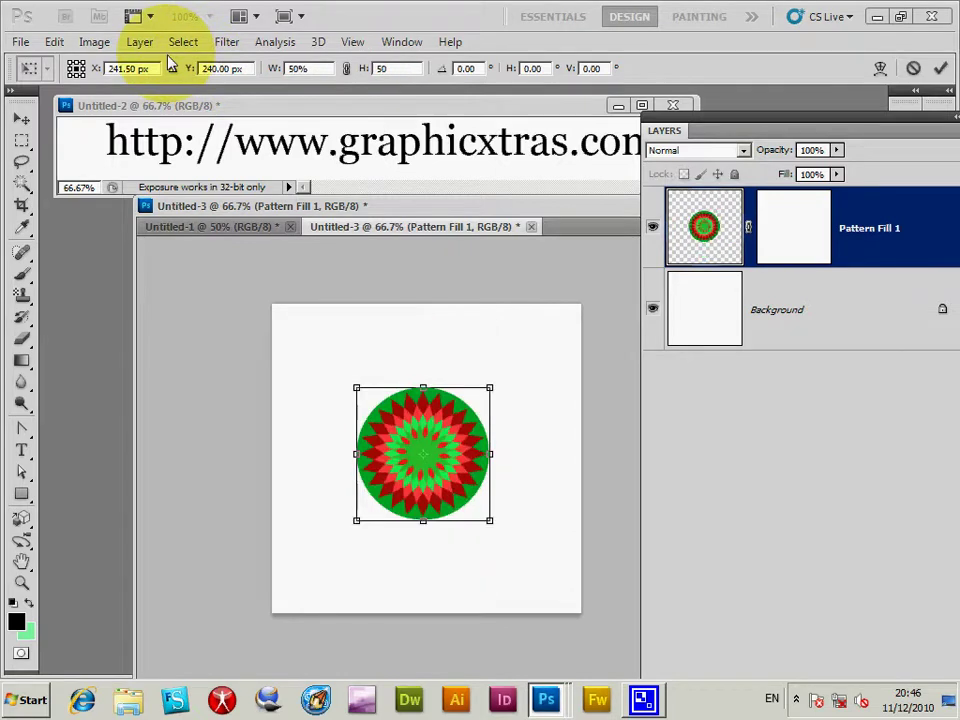
left_click(941, 70)
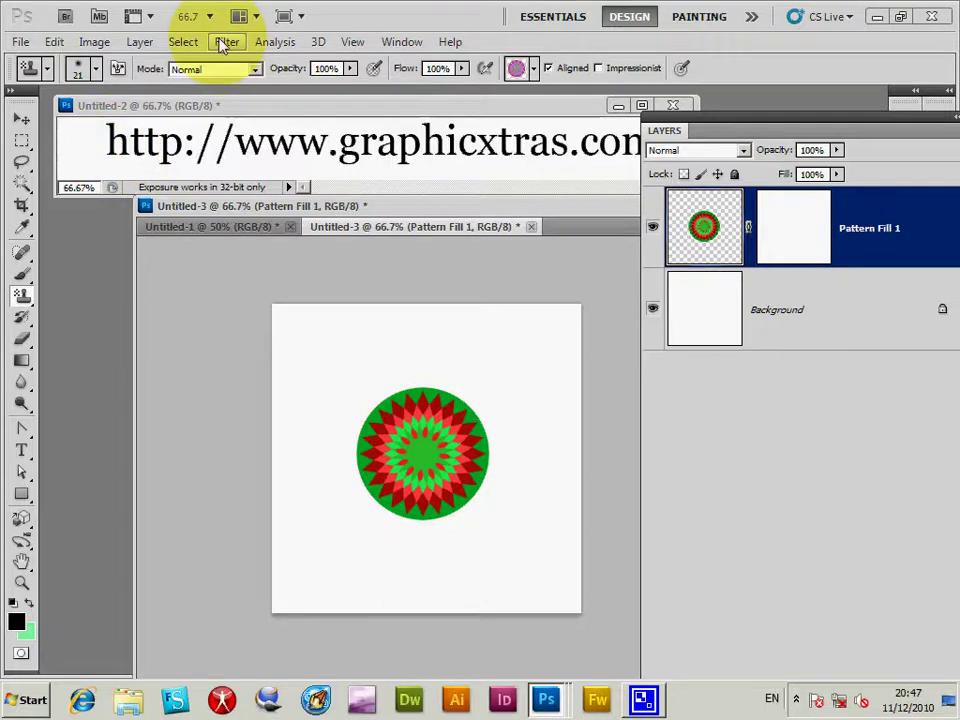
Duplicate the mandala layer as Pattern Fill 1 copy above the original
left_click(139, 44)
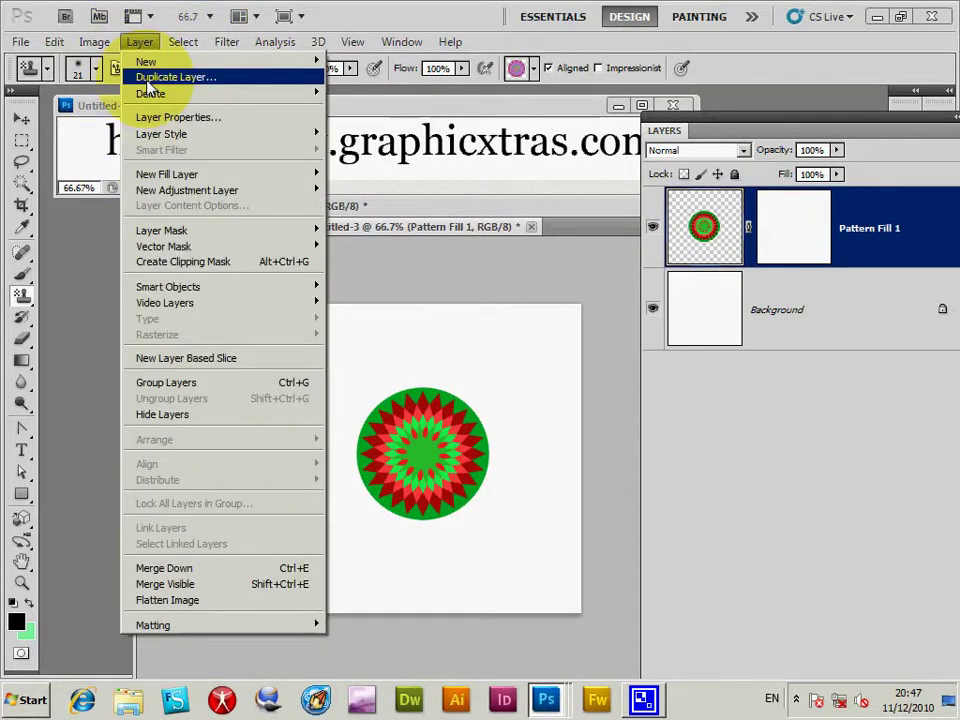
left_click(148, 78)
left_click(846, 288)
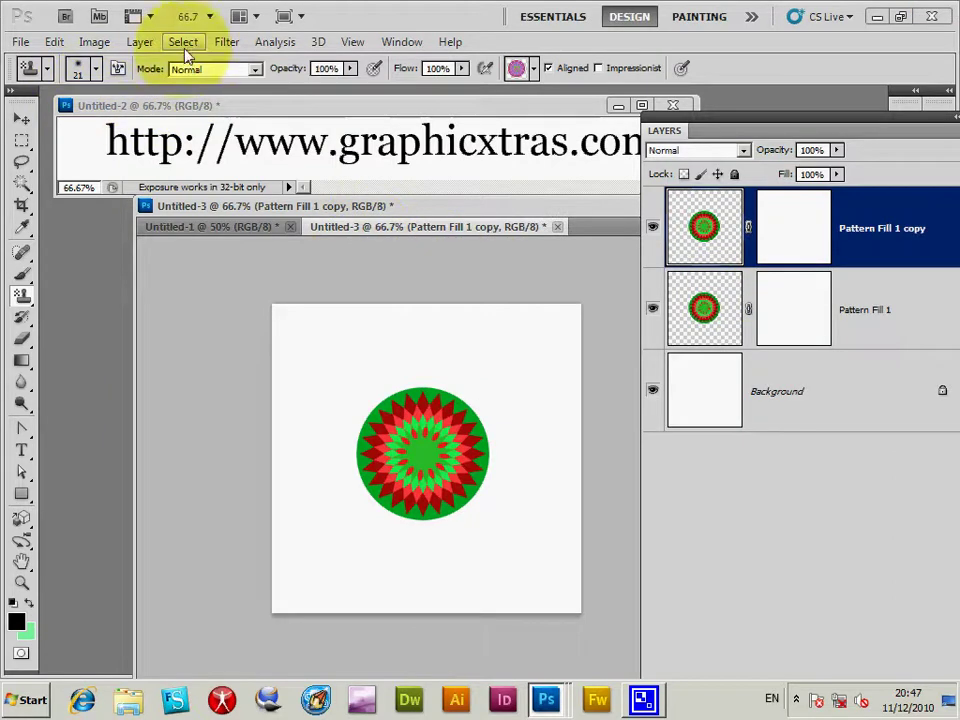
left_click(224, 43)
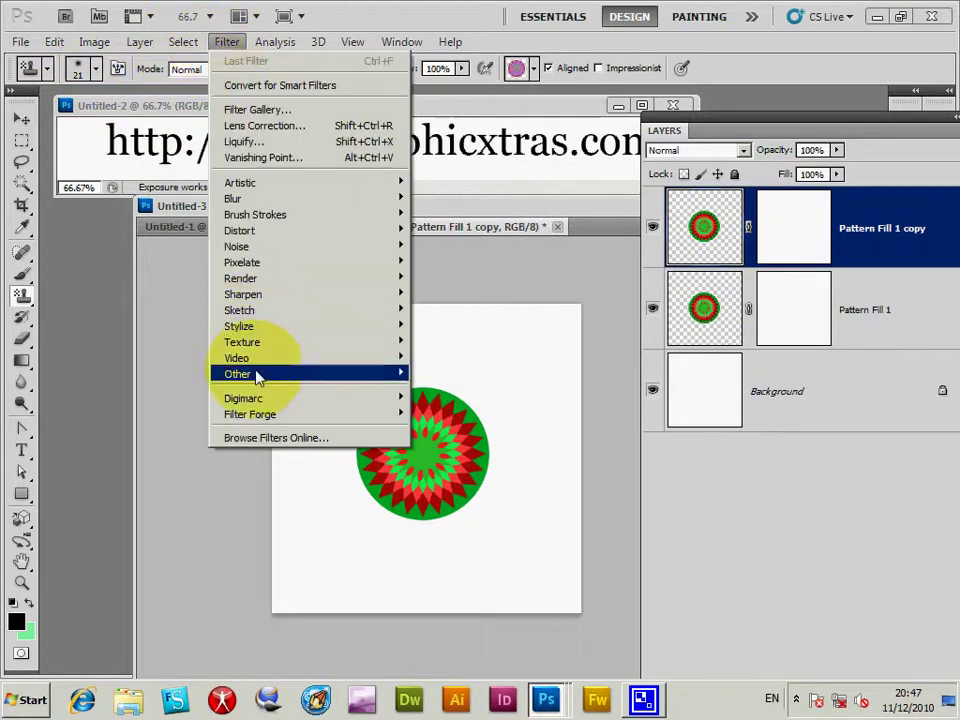
Offset Pattern Fill 1 copy +248 px right and +248 px down with Wrap Around
mouse_move(236, 376)
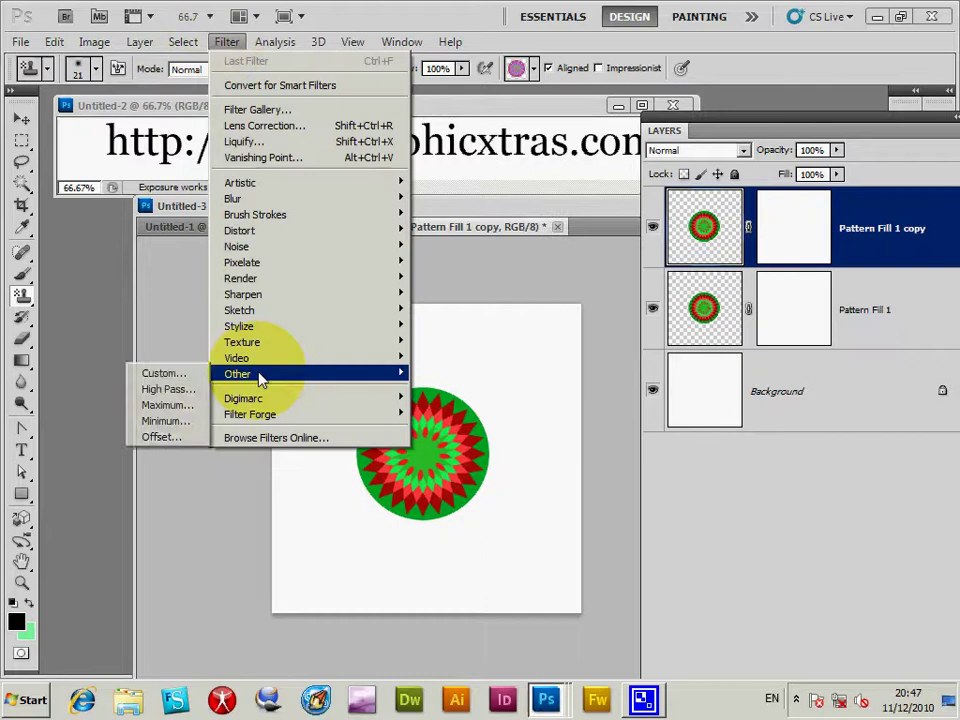
left_click(157, 440)
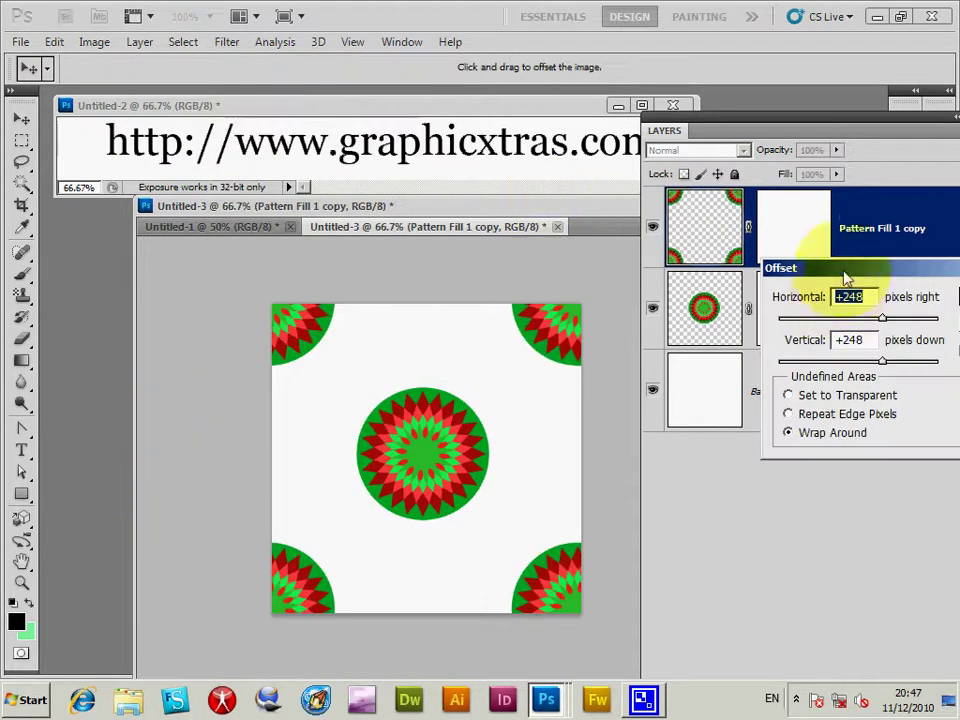
left_click_drag(845, 278, 615, 265)
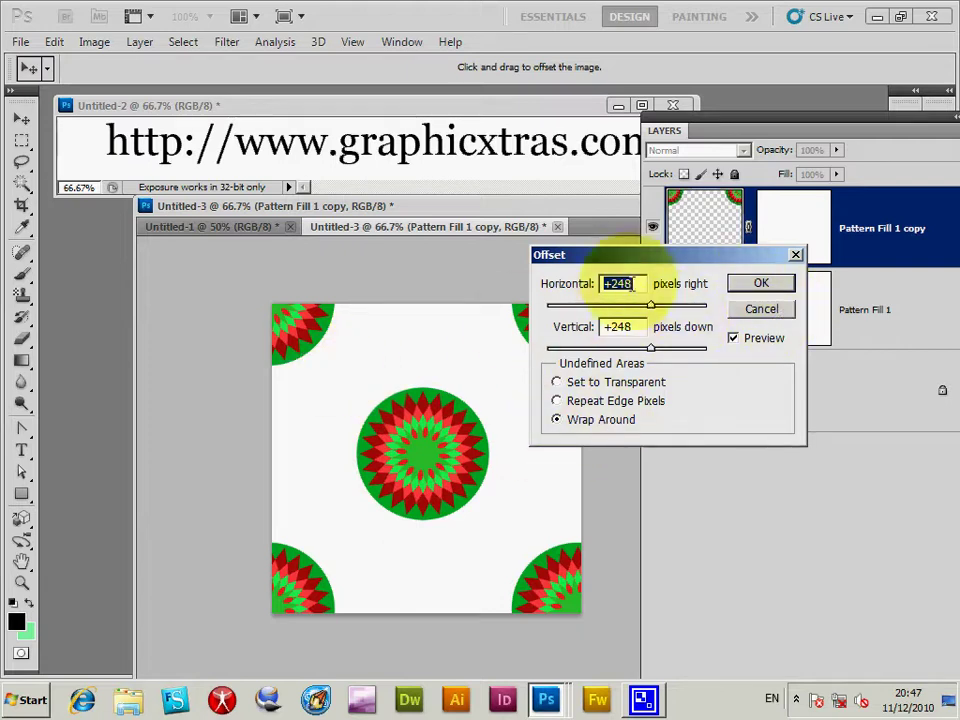
left_click(762, 284)
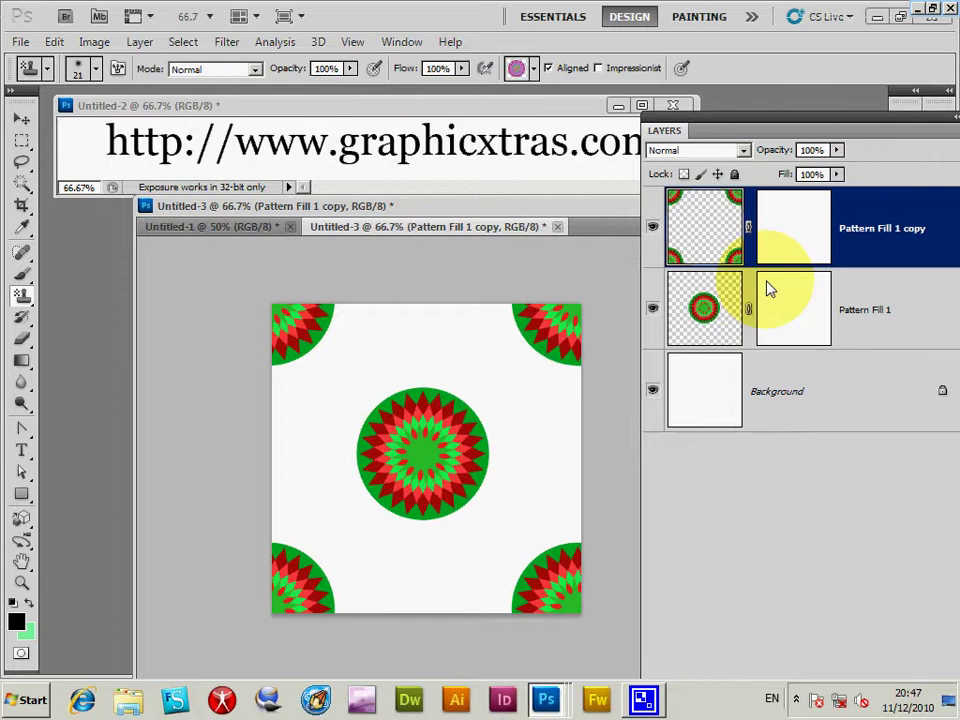
Flatten the image into one Background layer and define it as Pattern 1
left_click(139, 42)
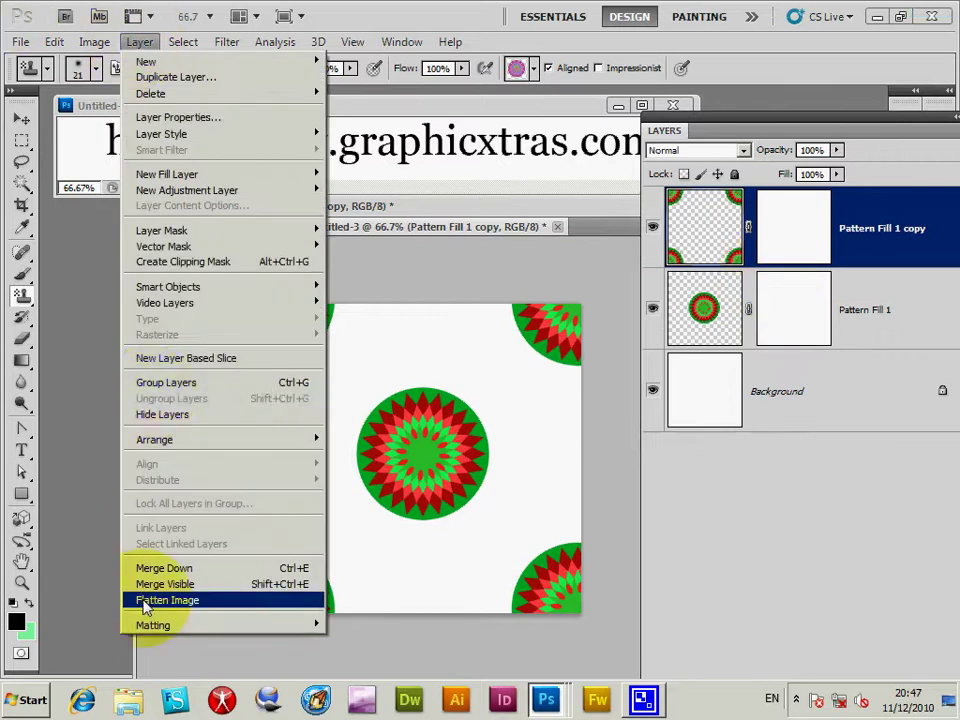
left_click(146, 600)
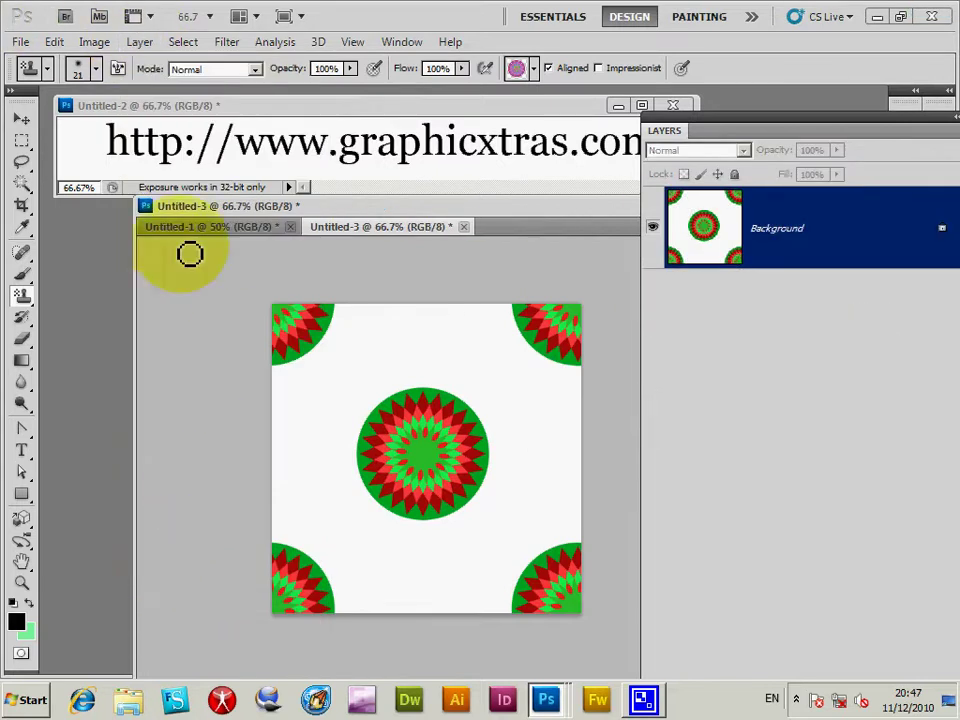
left_click(60, 44)
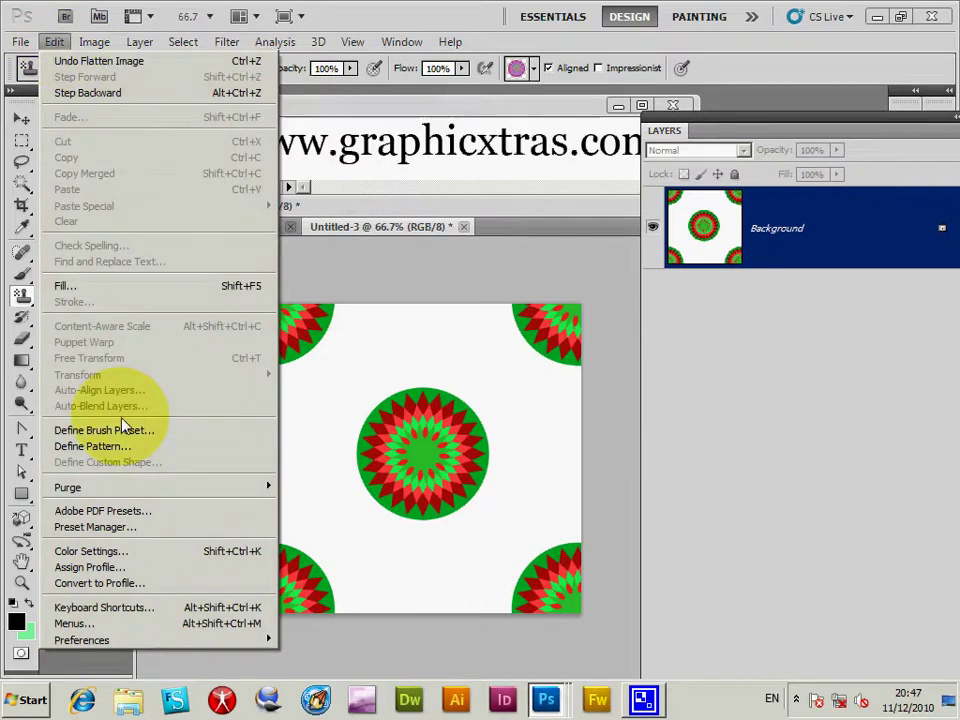
left_click(127, 452)
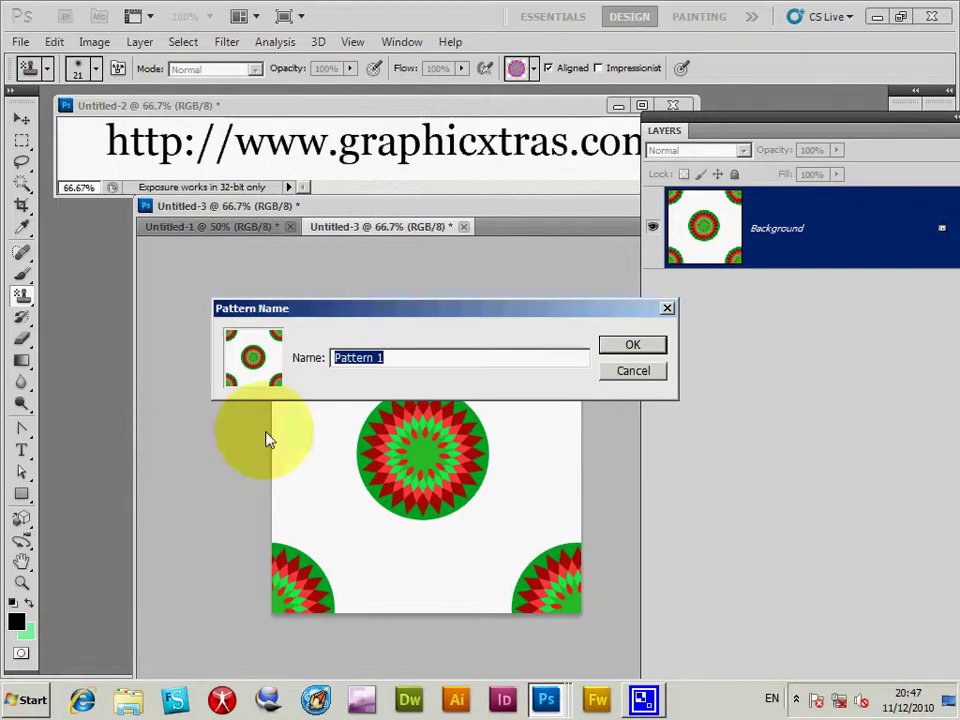
left_click(636, 345)
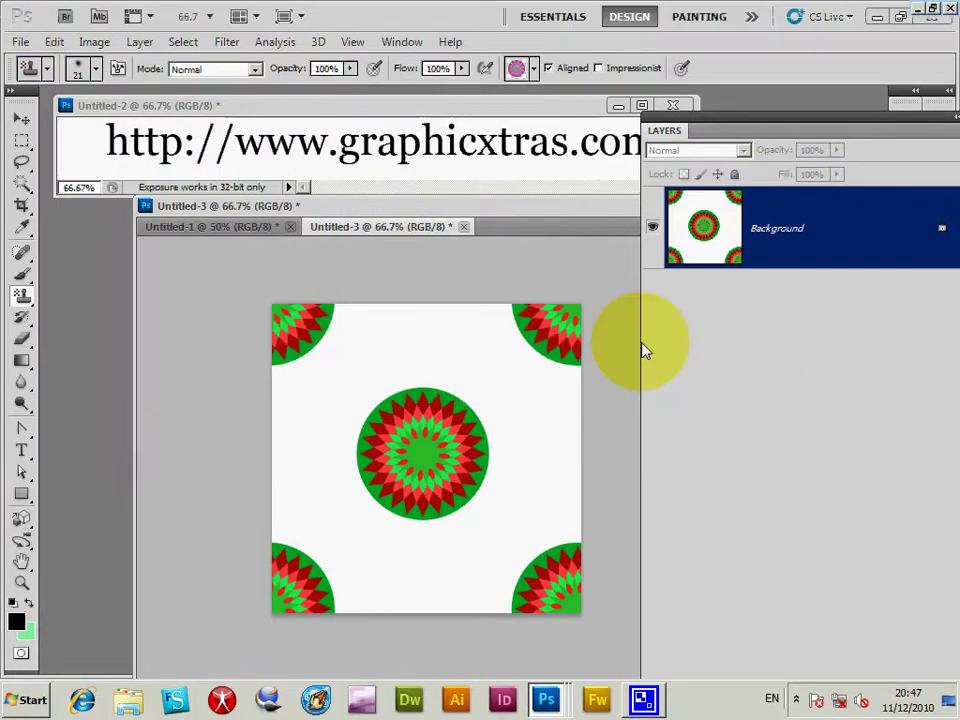
left_click(140, 43)
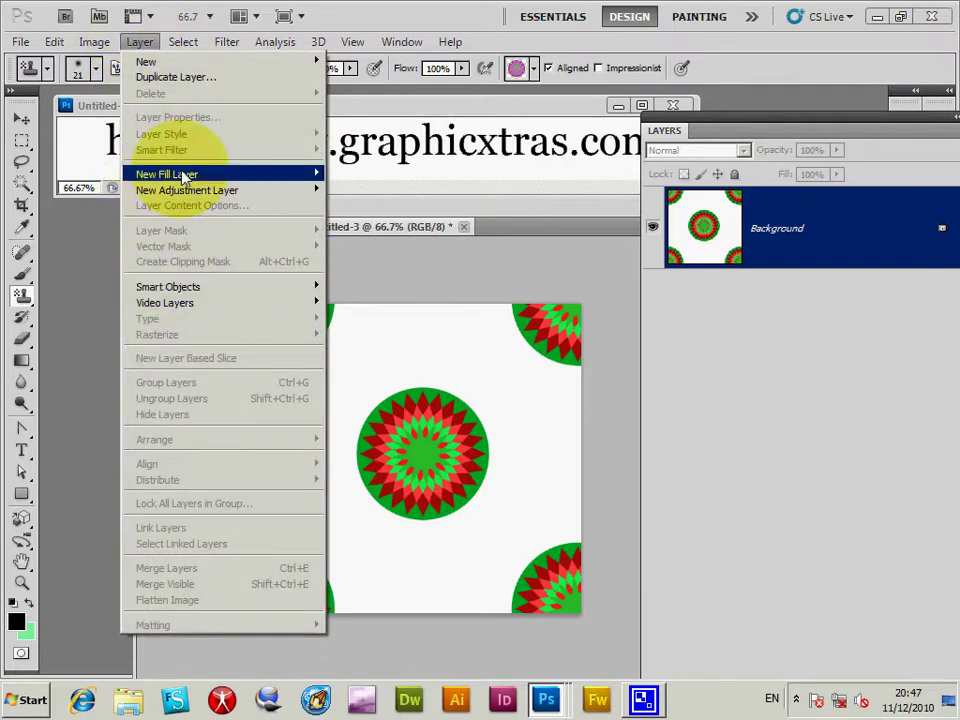
mouse_move(183, 177)
left_click(62, 203)
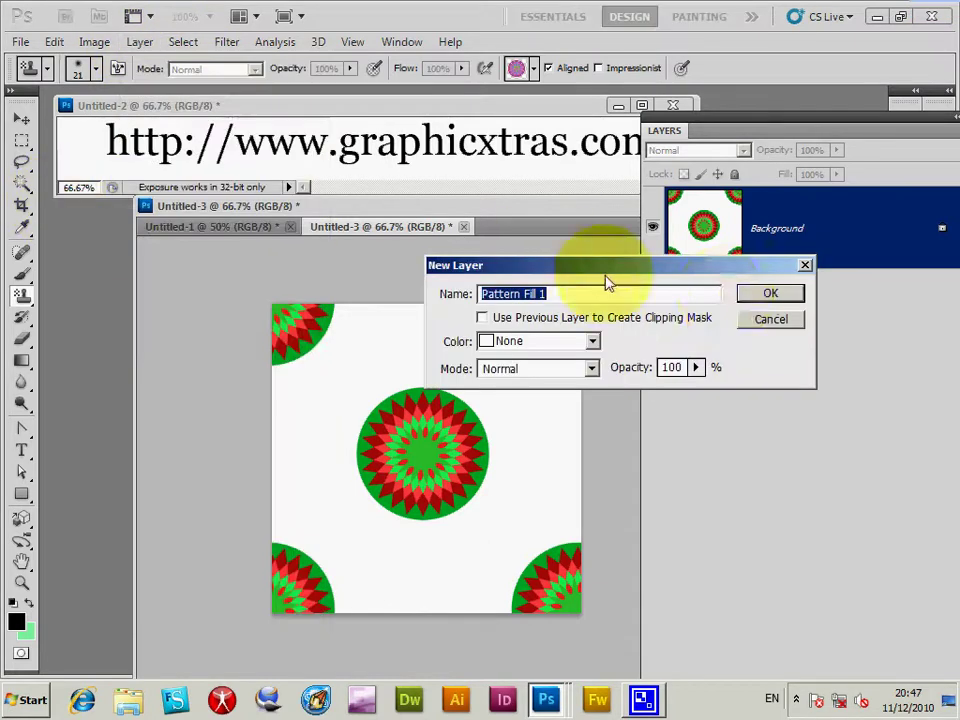
left_click(772, 298)
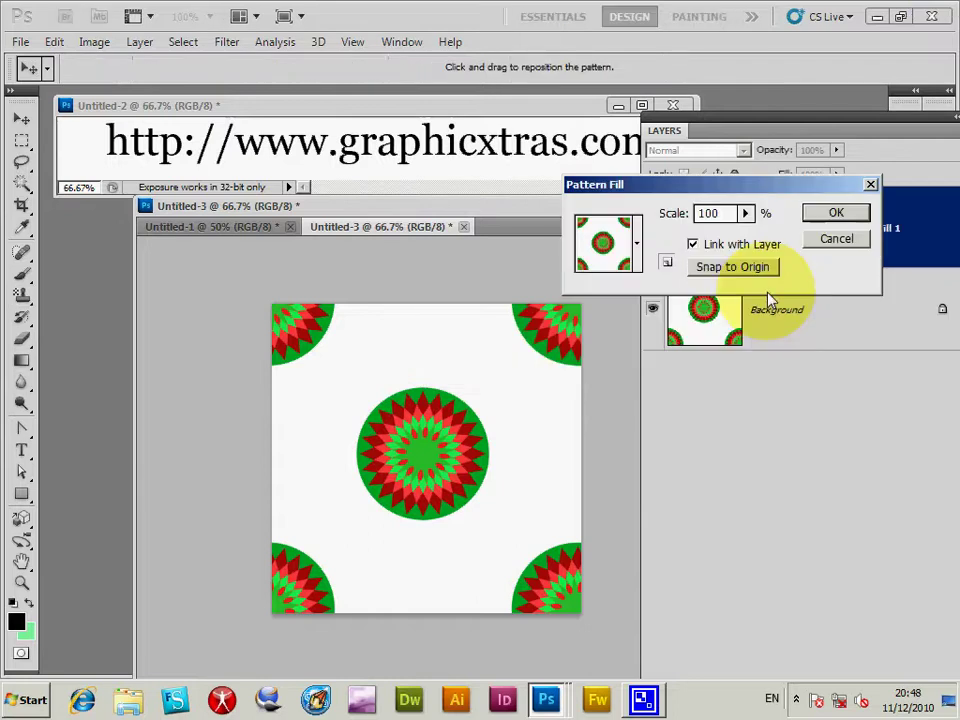
double_click(726, 215)
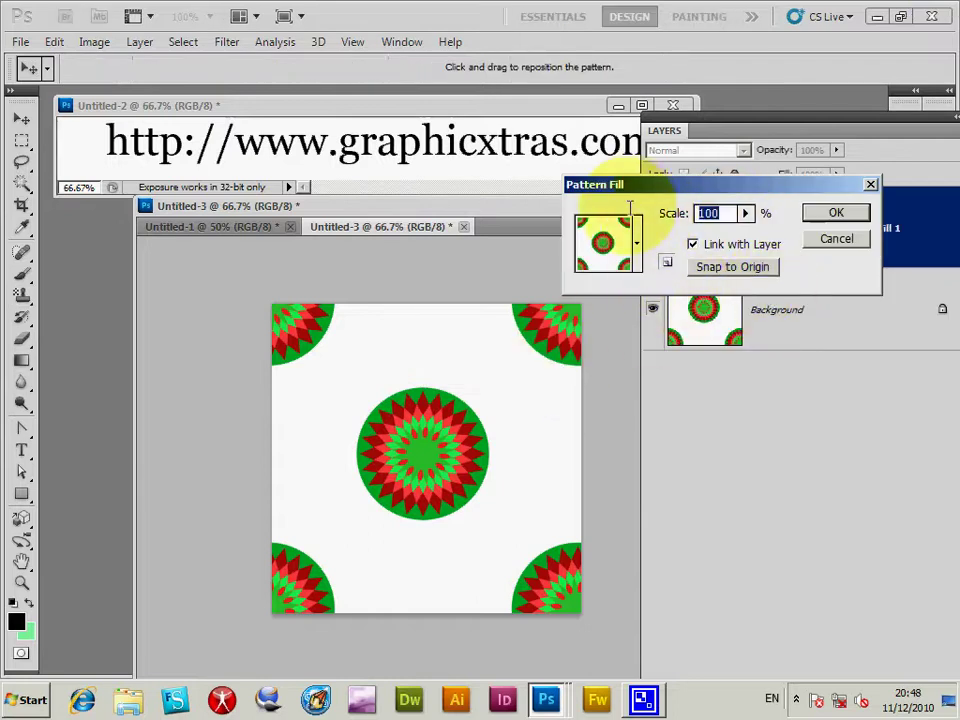
type("50")
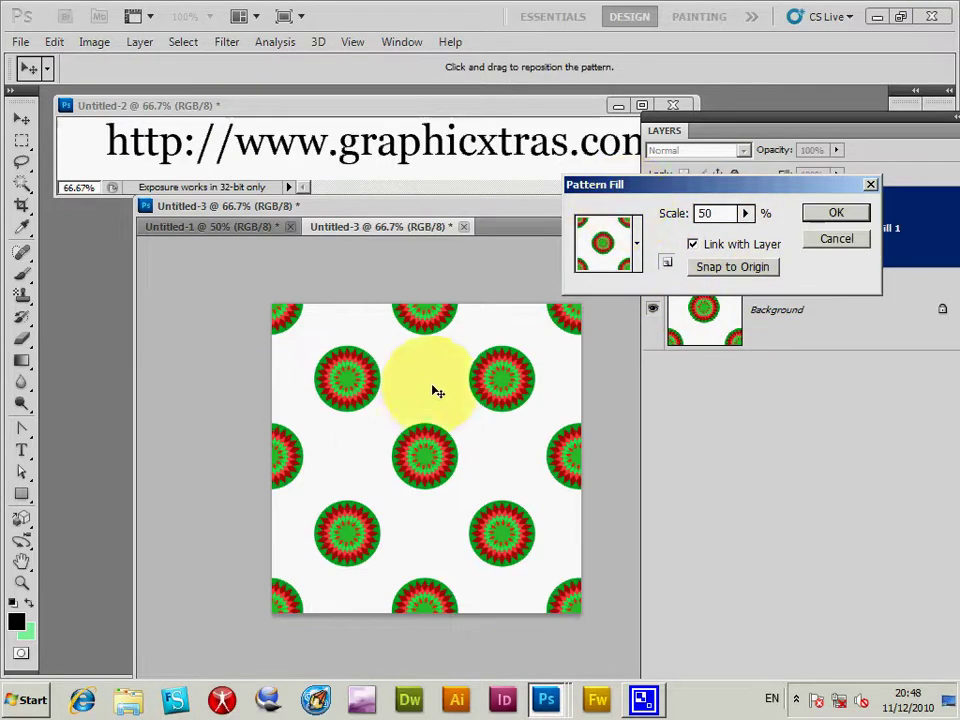
left_click_drag(433, 390, 368, 478)
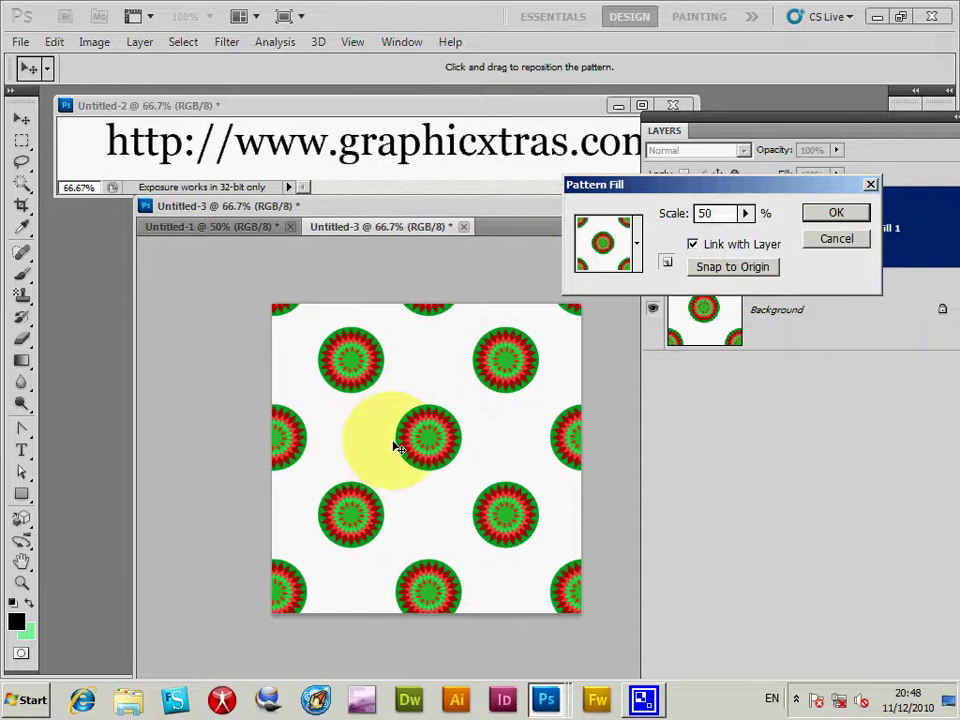
left_click(836, 240)
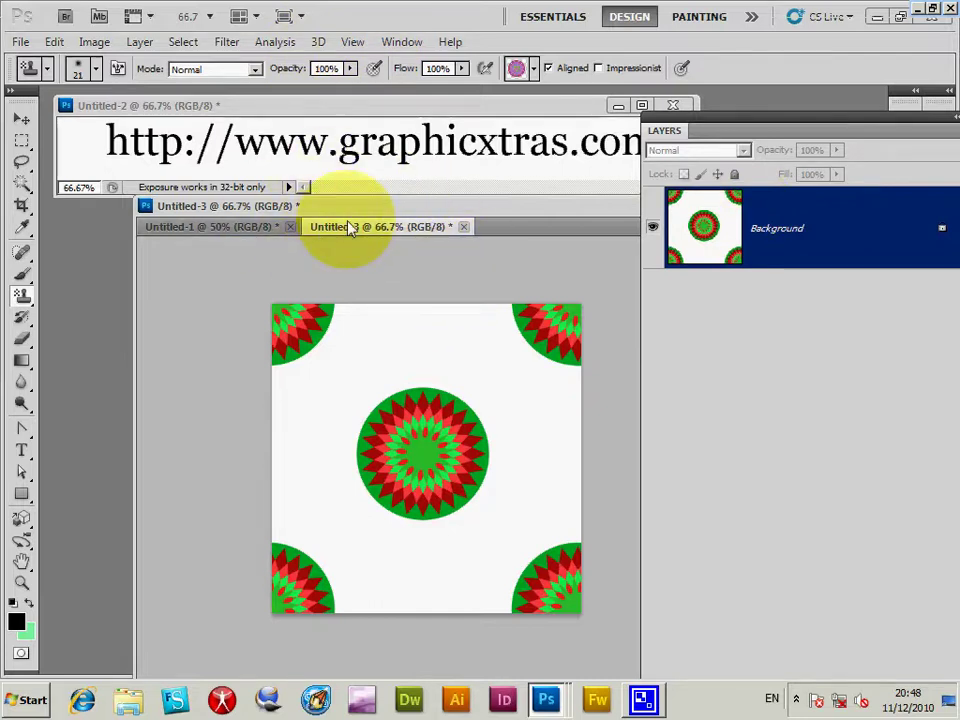
Turn the History panel off and back on, and reposition the Layers panel
left_click(402, 44)
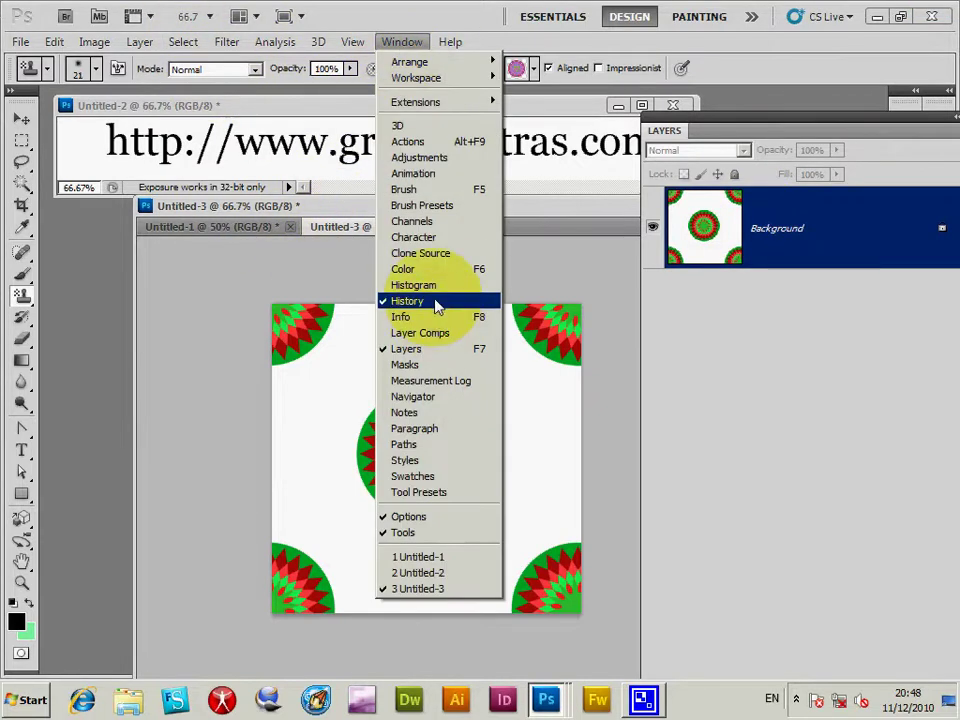
left_click(437, 307)
left_click(401, 42)
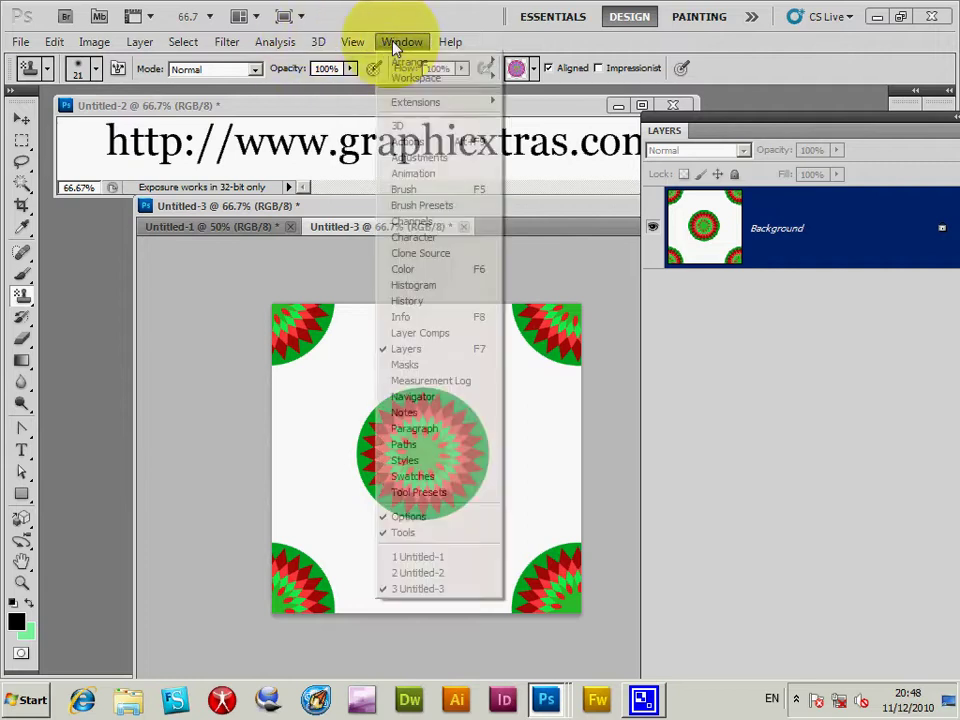
left_click(420, 301)
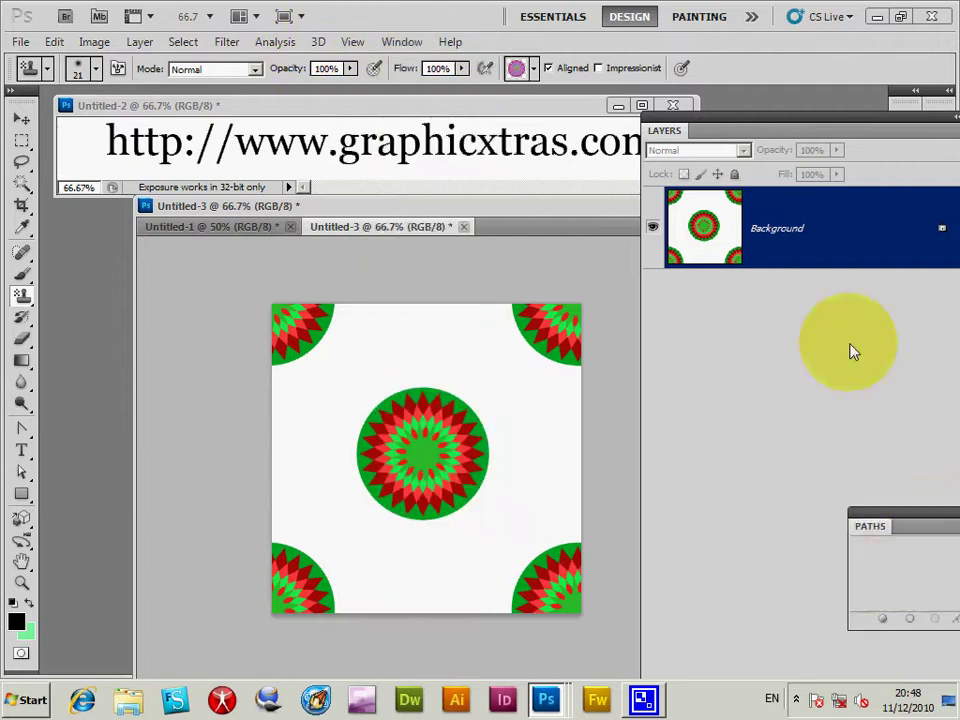
left_click_drag(664, 130, 612, 113)
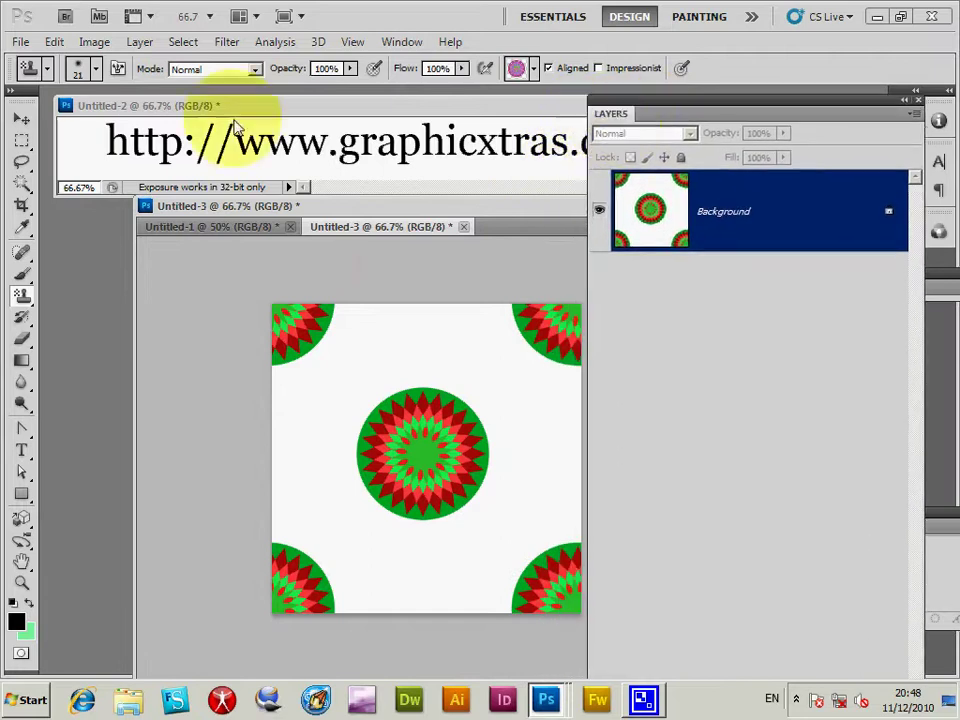
Step backward four times, undoing the flatten, offset, layer copy and smaller scale
left_click(54, 41)
left_click(45, 92)
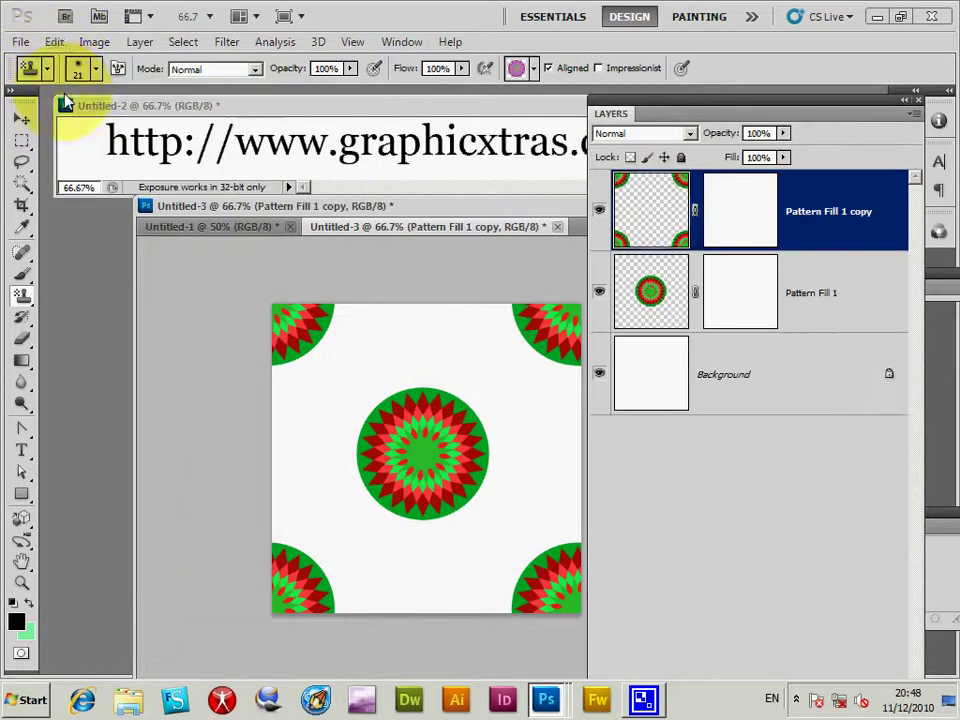
left_click(54, 41)
left_click(50, 92)
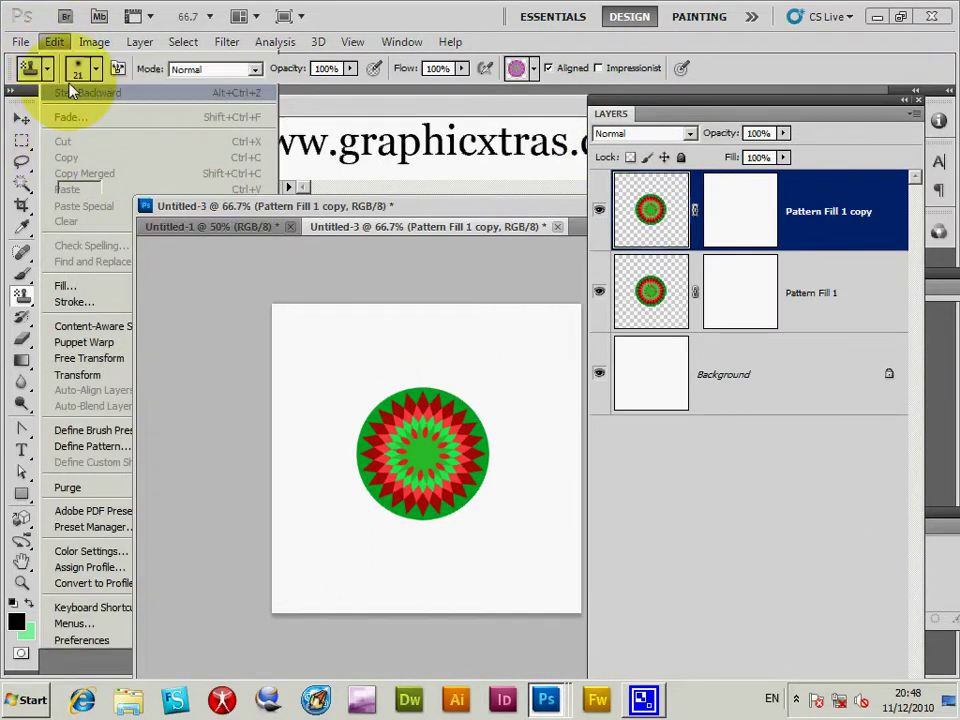
left_click(55, 42)
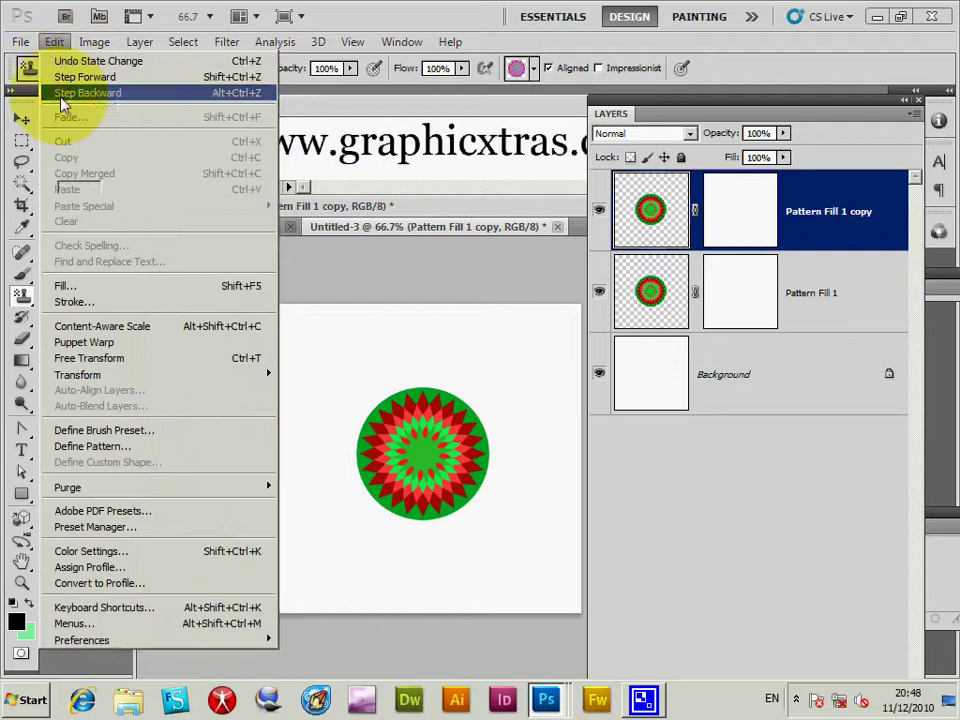
left_click(60, 92)
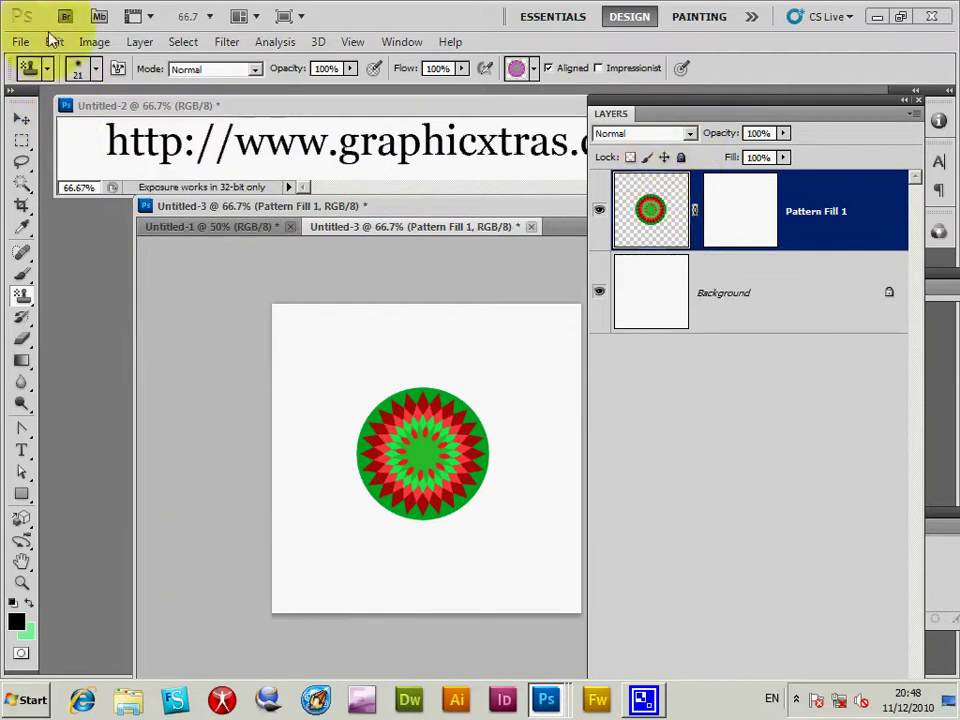
left_click(54, 41)
left_click(61, 93)
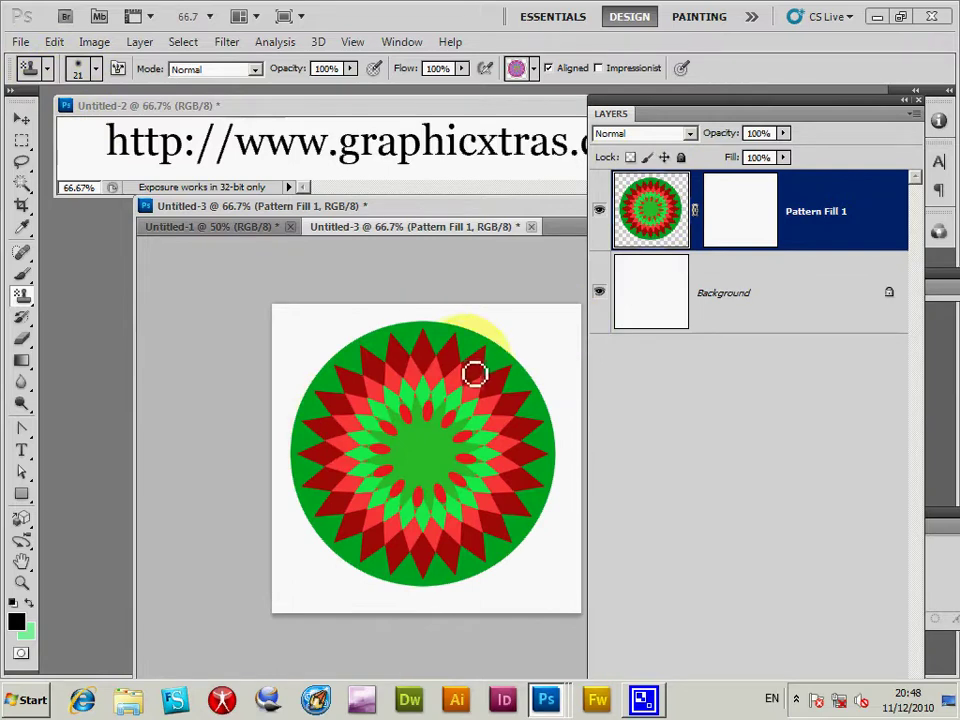
Duplicate the Pattern Fill 1 layer
left_click(141, 44)
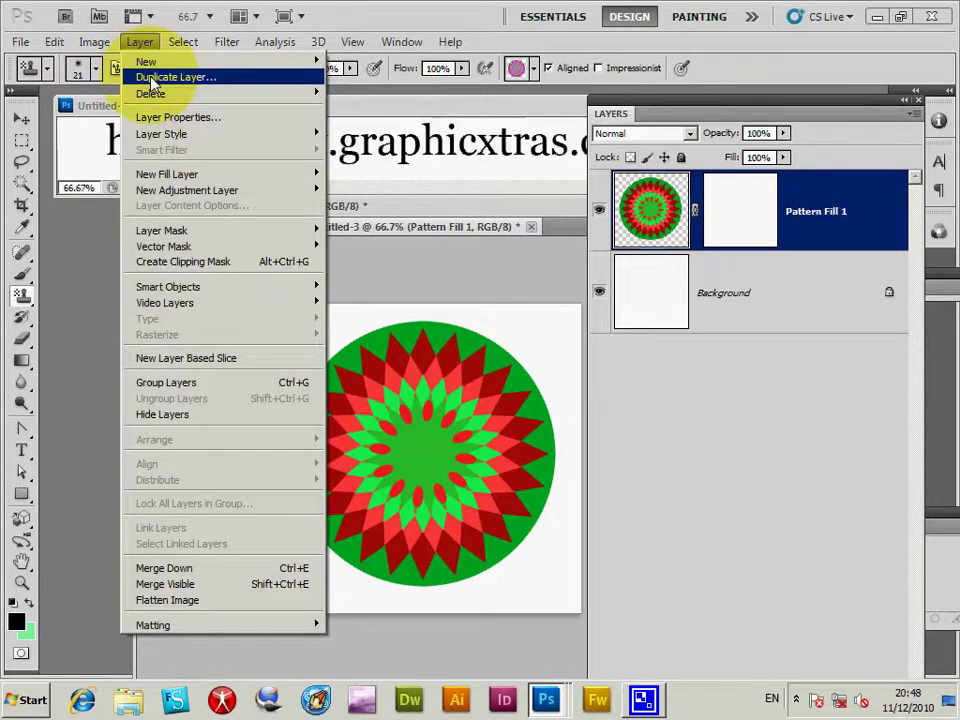
left_click(152, 79)
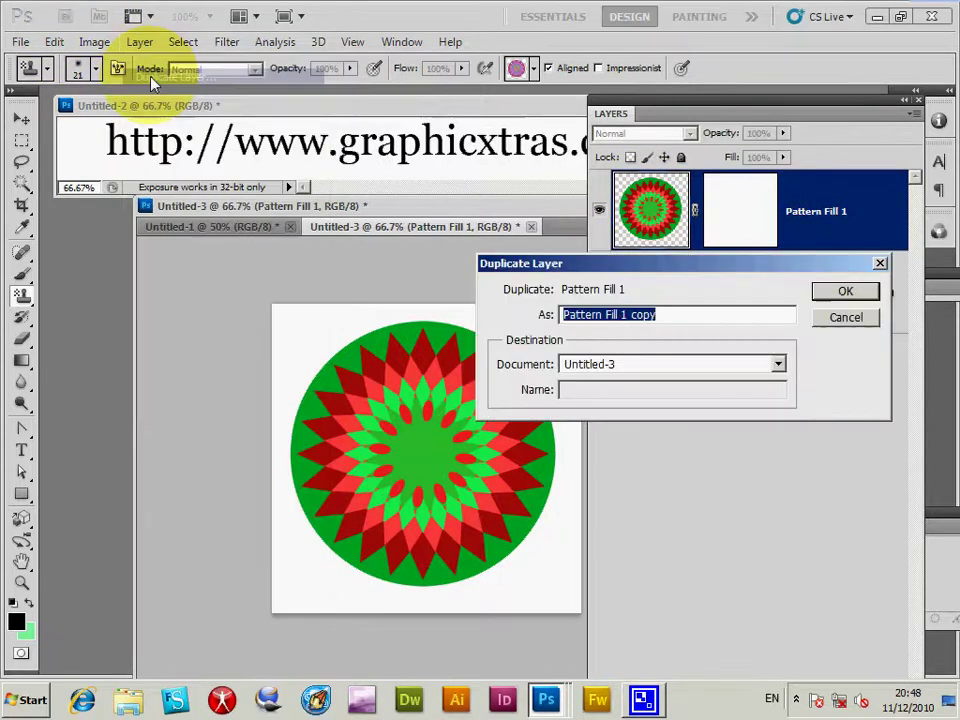
left_click(840, 293)
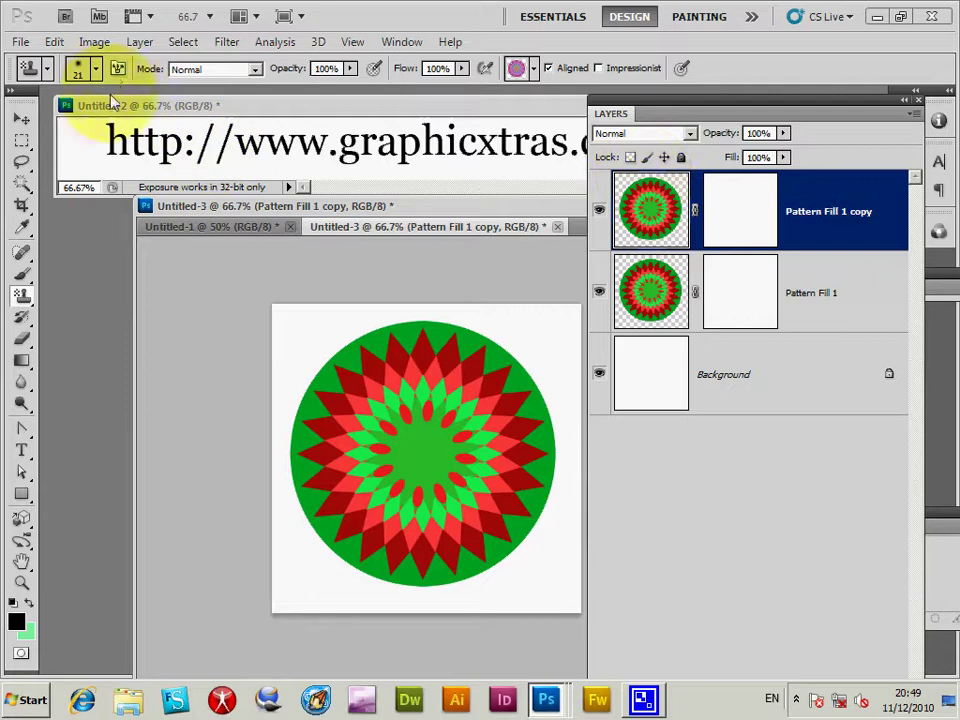
Undo the duplication and rasterize, then step back to remove the Pattern Fill 1 layer
left_click(54, 42)
left_click(62, 61)
left_click(54, 42)
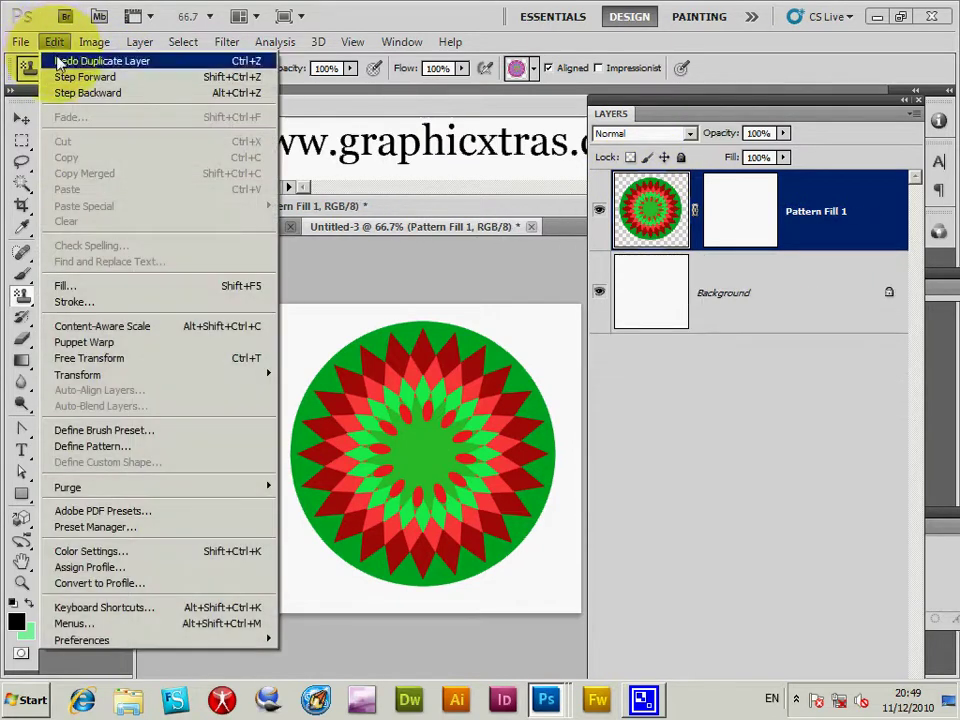
left_click(53, 76)
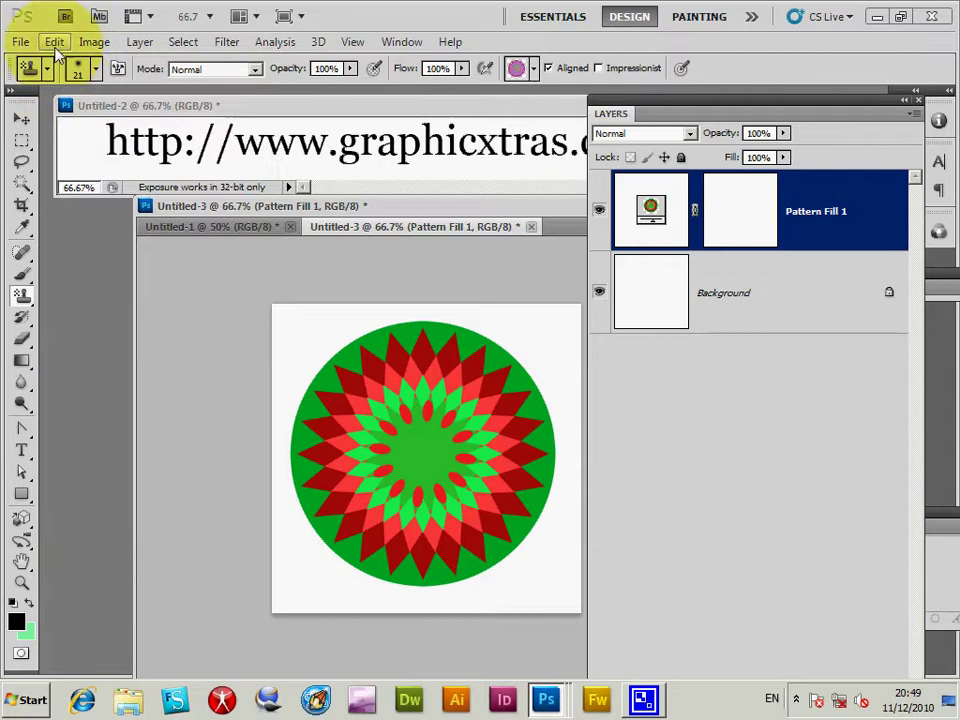
left_click(54, 42)
left_click(68, 92)
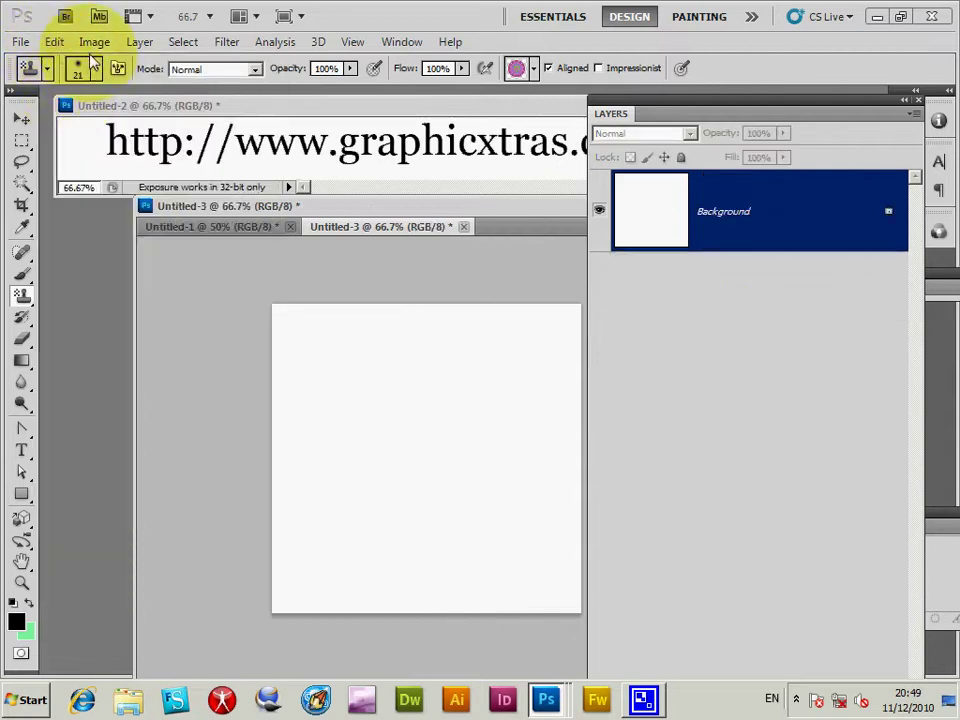
Add a Pattern Fill 1 layer using the green, yellow and pink mandala pattern
left_click(139, 43)
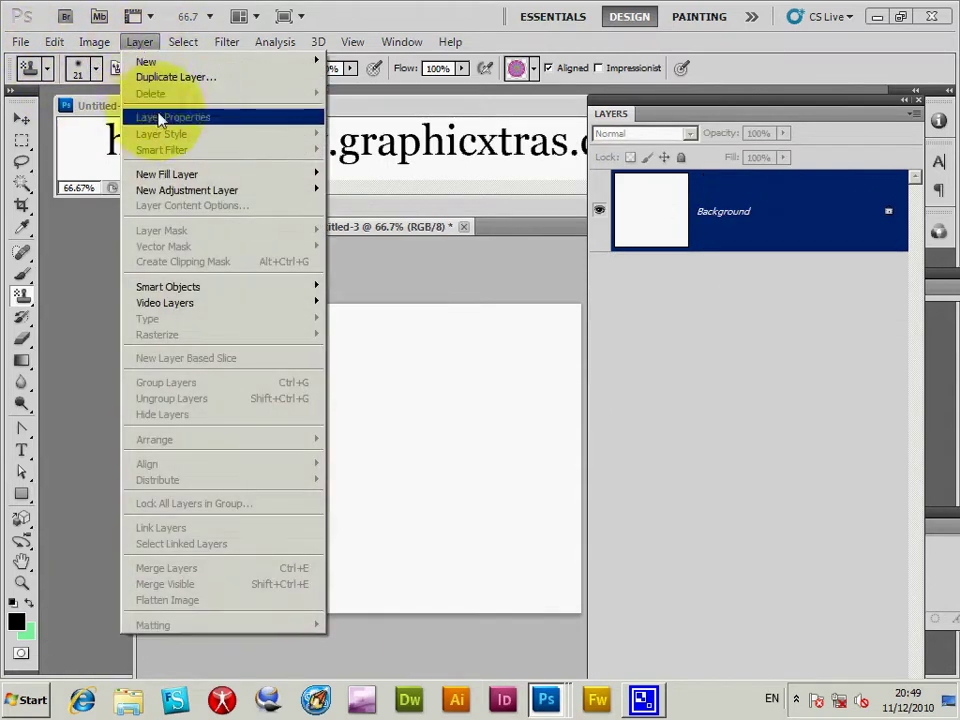
mouse_move(210, 176)
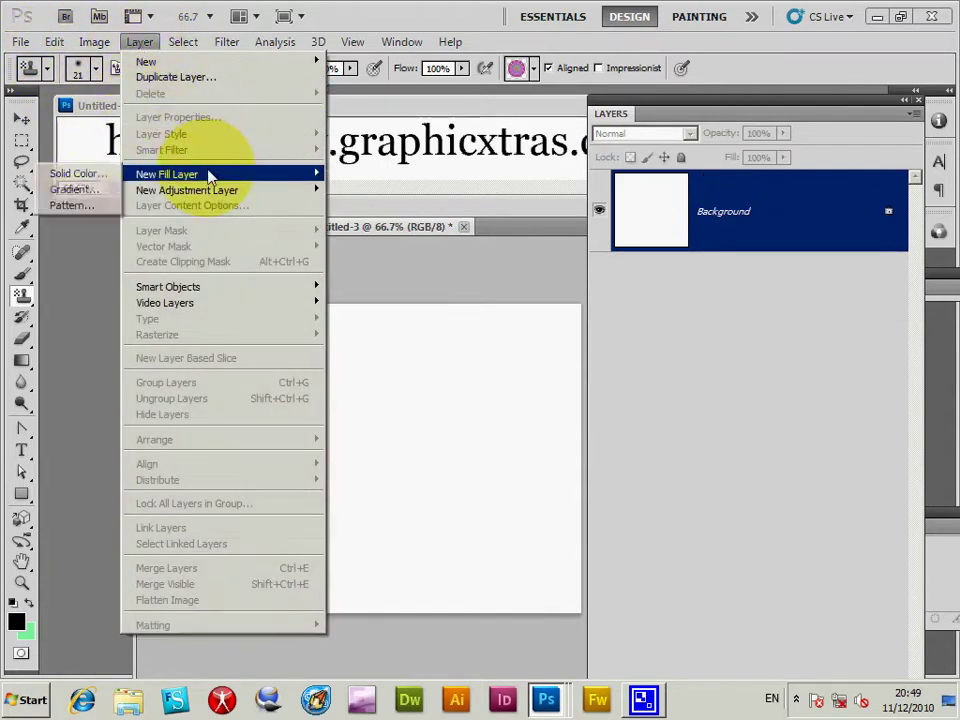
left_click(68, 205)
left_click(788, 303)
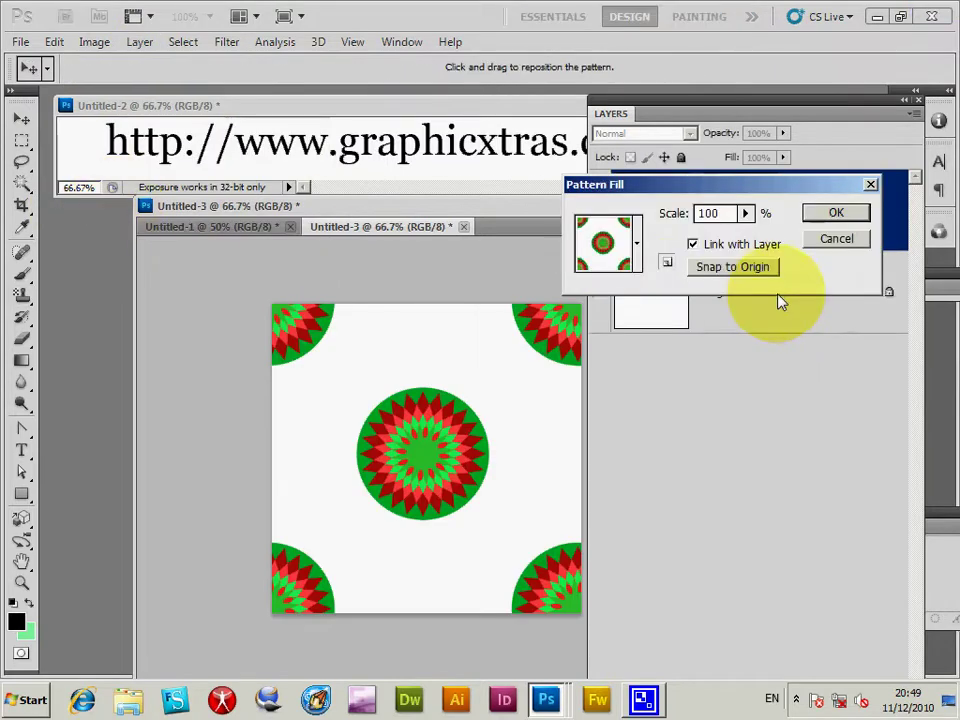
left_click(634, 252)
left_click(460, 315)
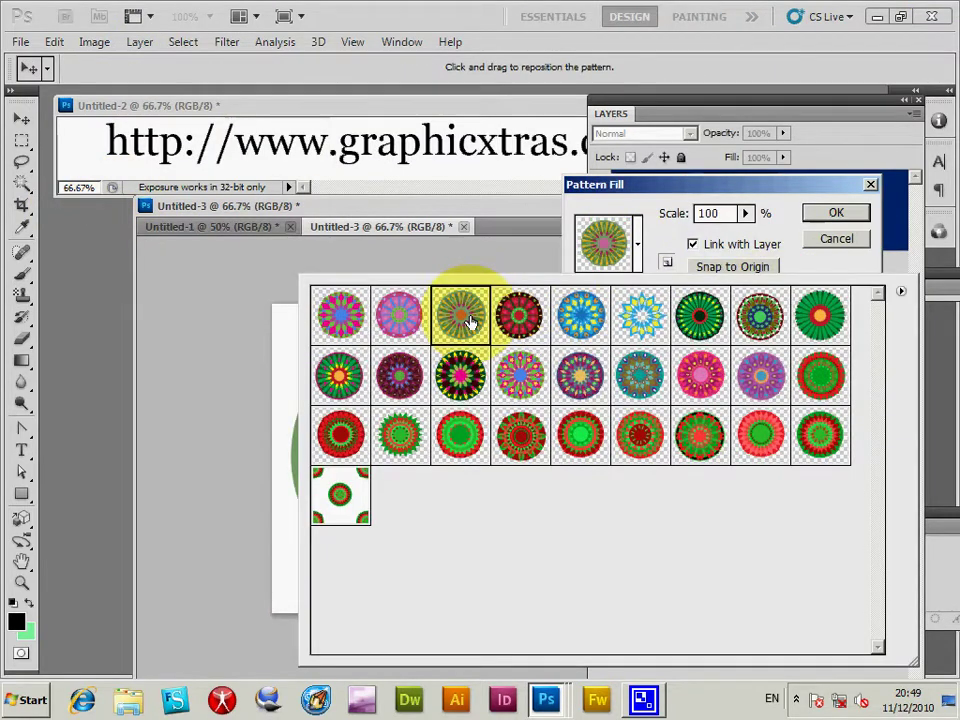
left_click(632, 205)
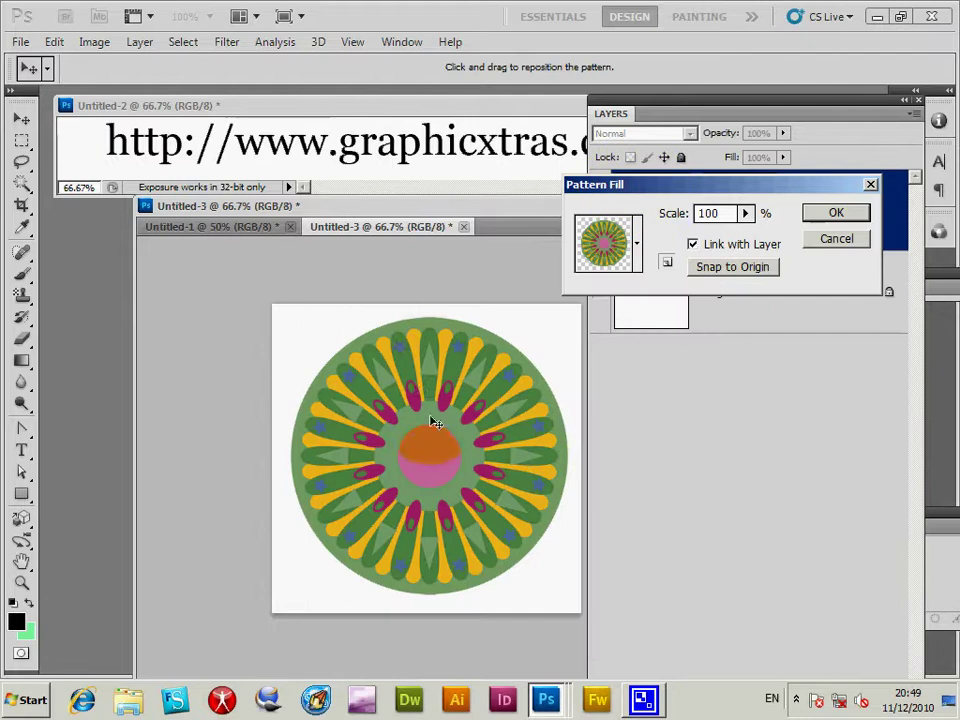
left_click(850, 212)
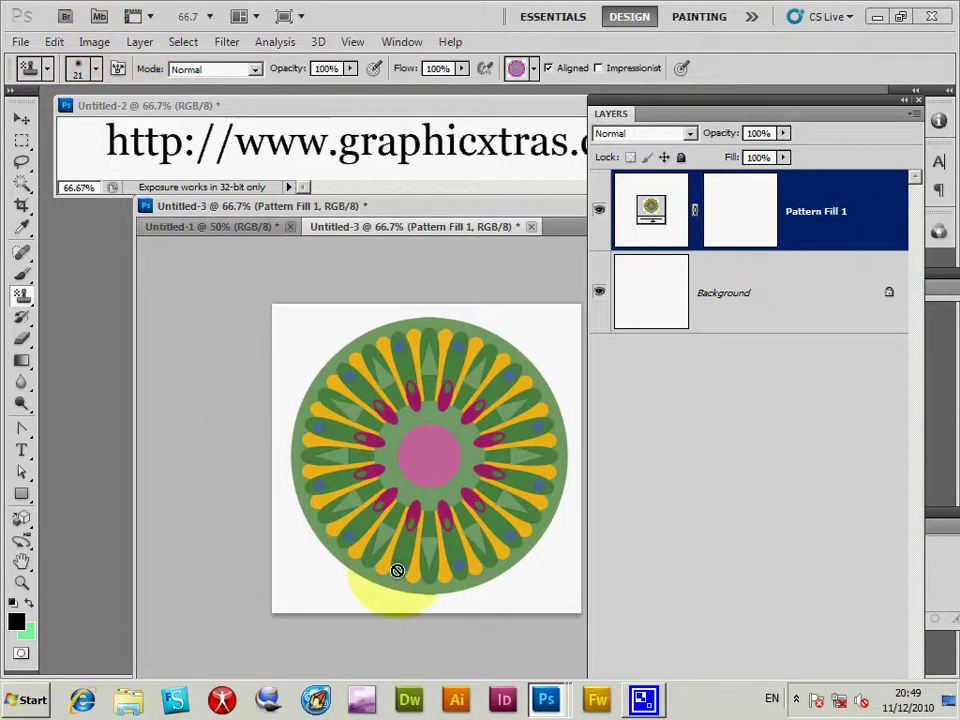
Rasterize the fill content of the Pattern Fill 1 layer
left_click(139, 46)
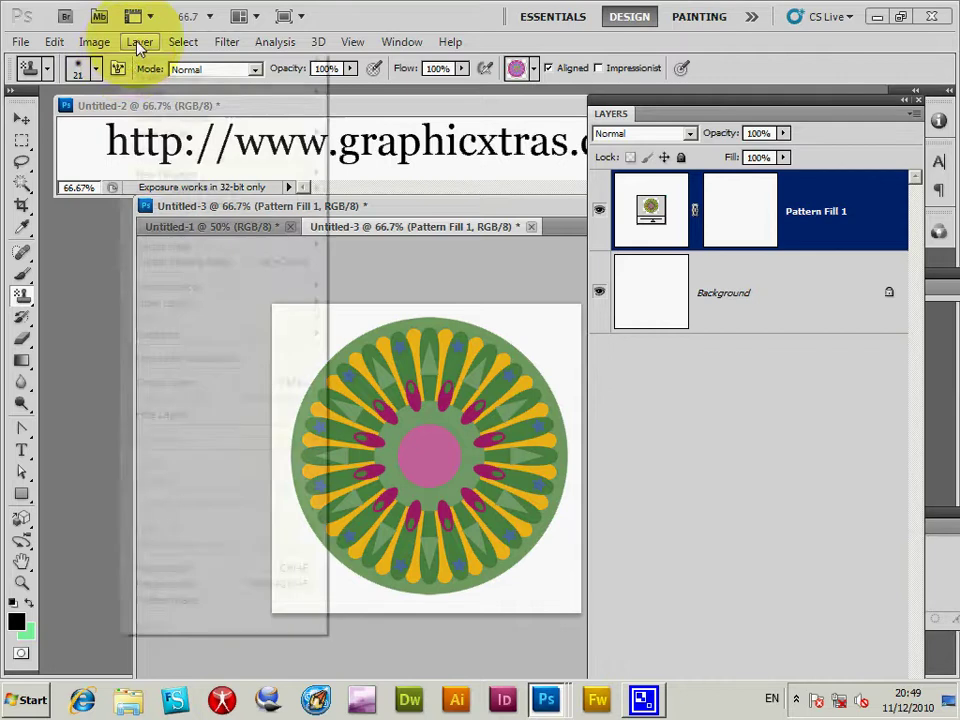
mouse_move(197, 334)
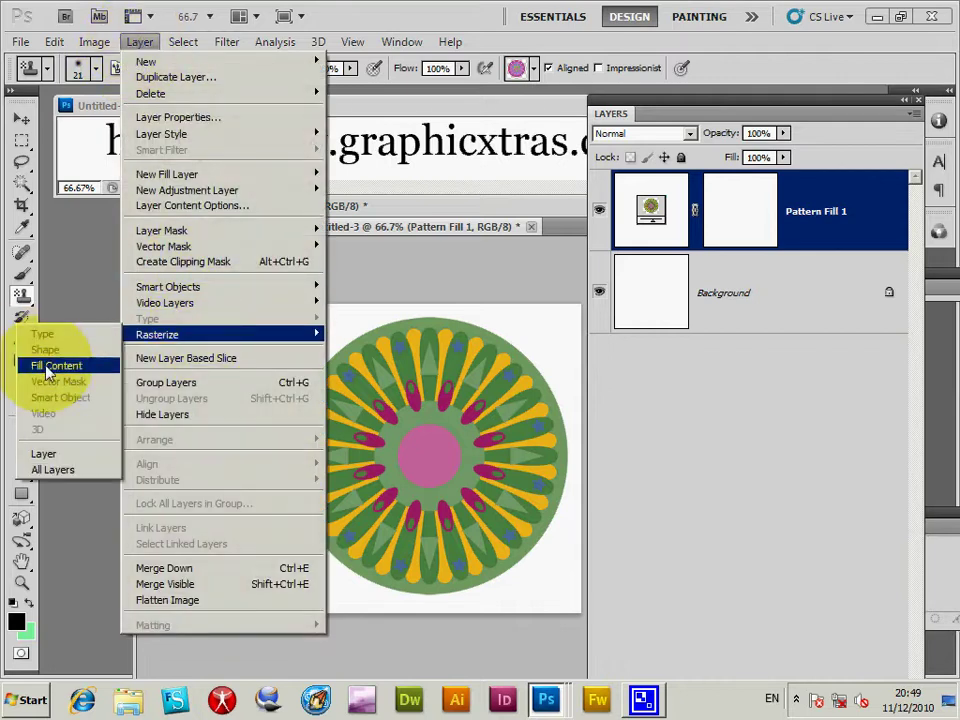
left_click(52, 365)
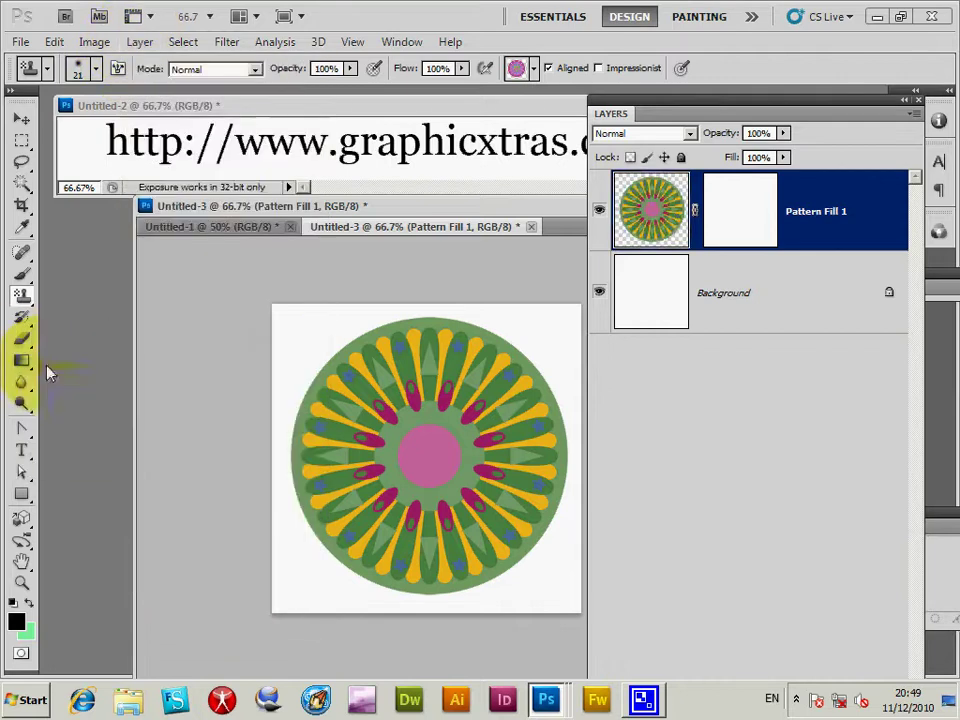
Scale the rasterized mandala to 75% width and 75% height
left_click(58, 43)
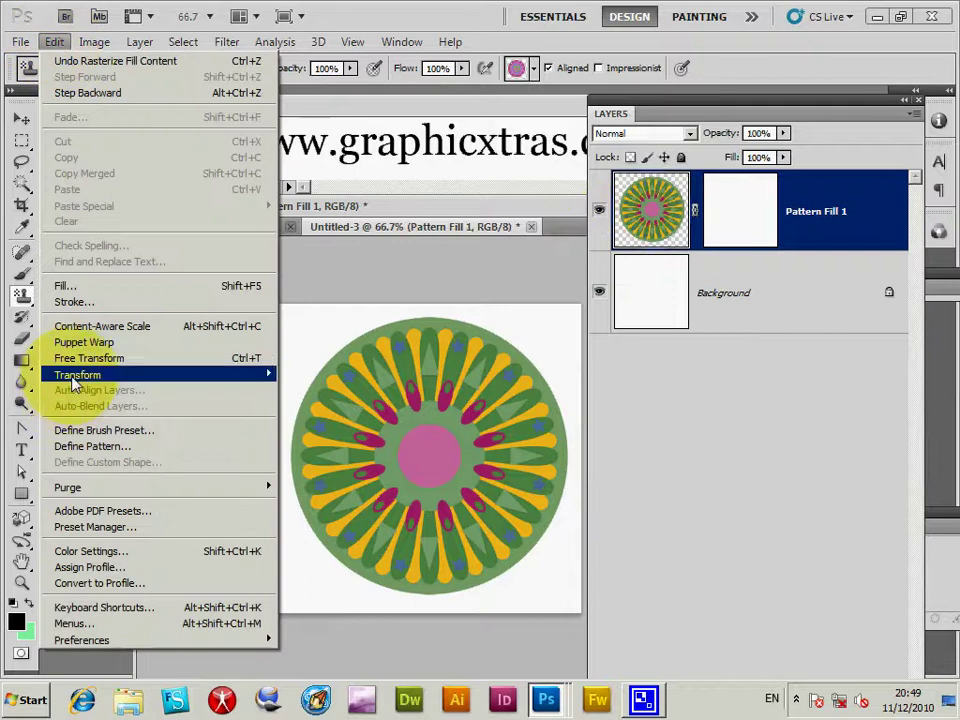
mouse_move(82, 381)
left_click(301, 398)
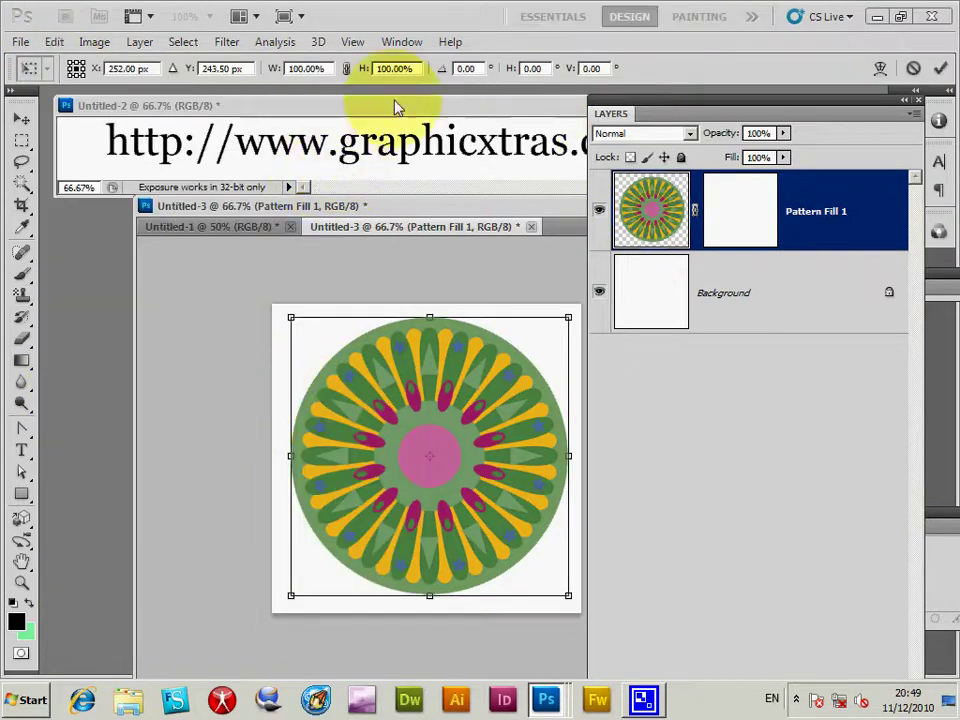
left_click(318, 68)
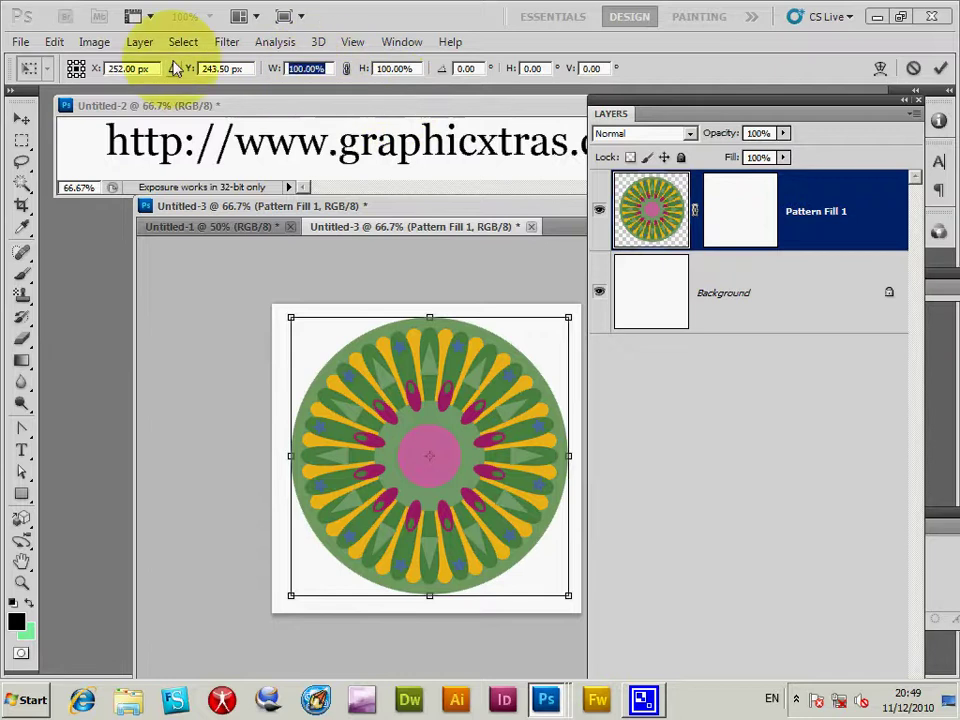
type("75")
key("Tab")
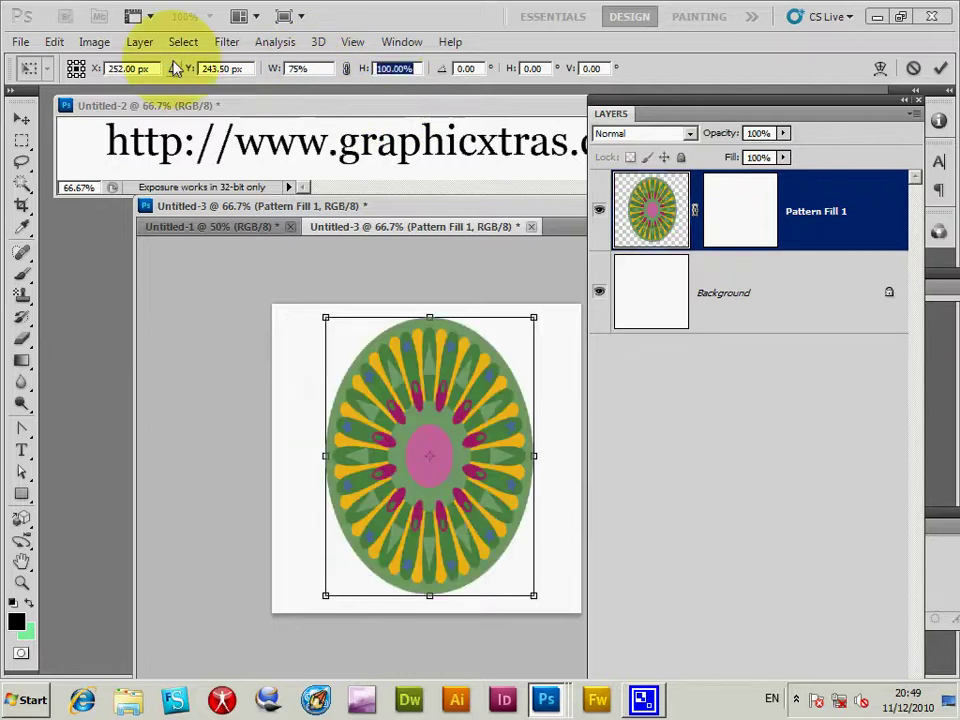
type("75")
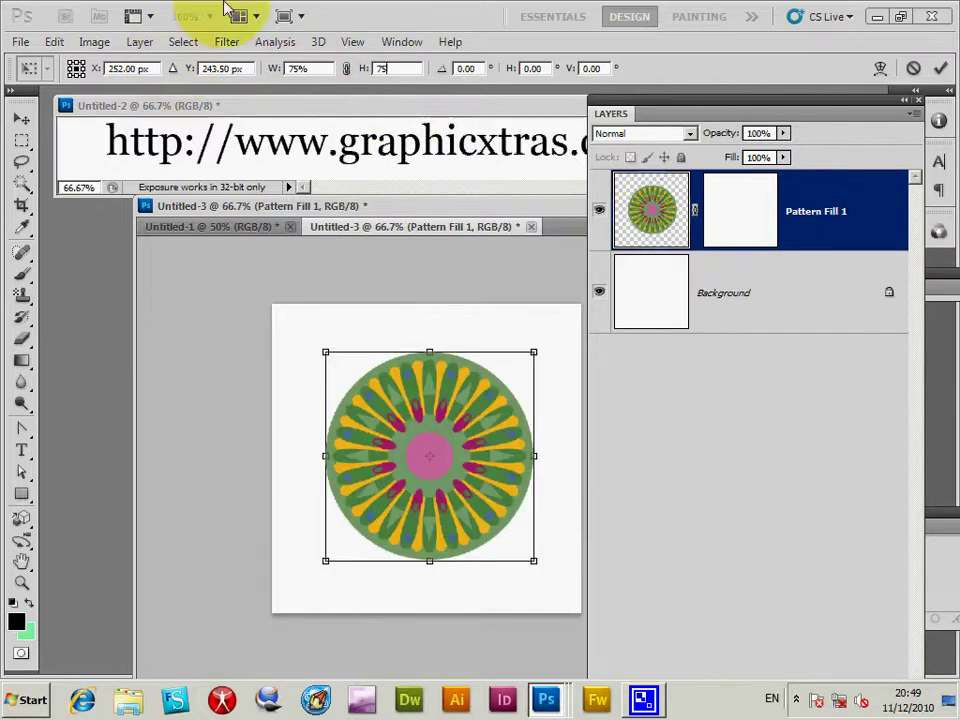
left_click(940, 68)
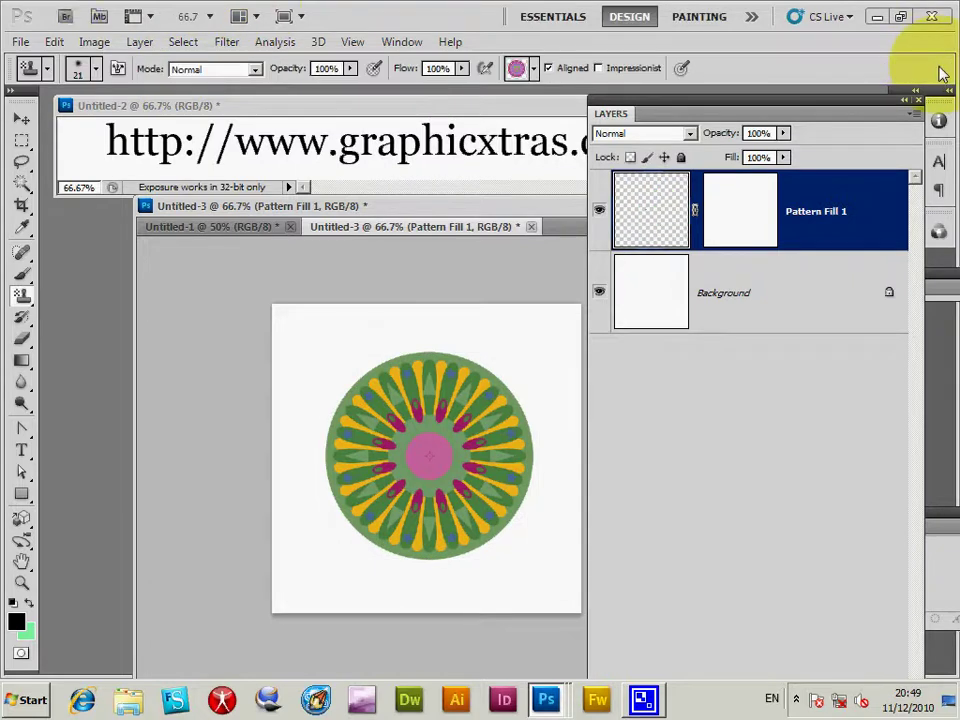
Duplicate the mandala layer and apply the Offset filter to the copy
left_click(139, 41)
left_click(147, 78)
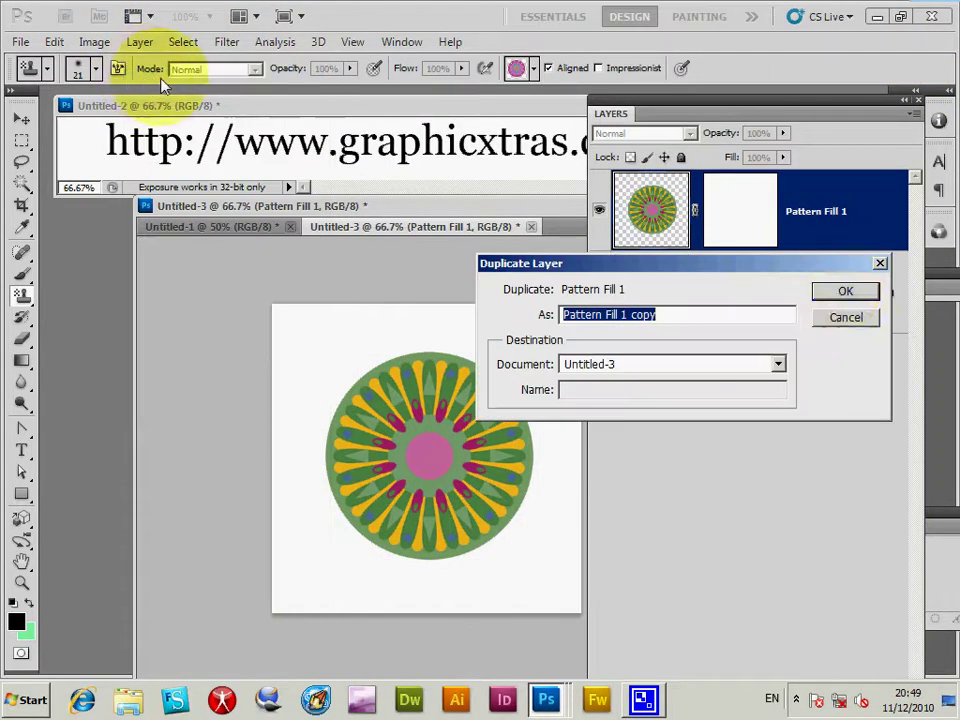
left_click(842, 291)
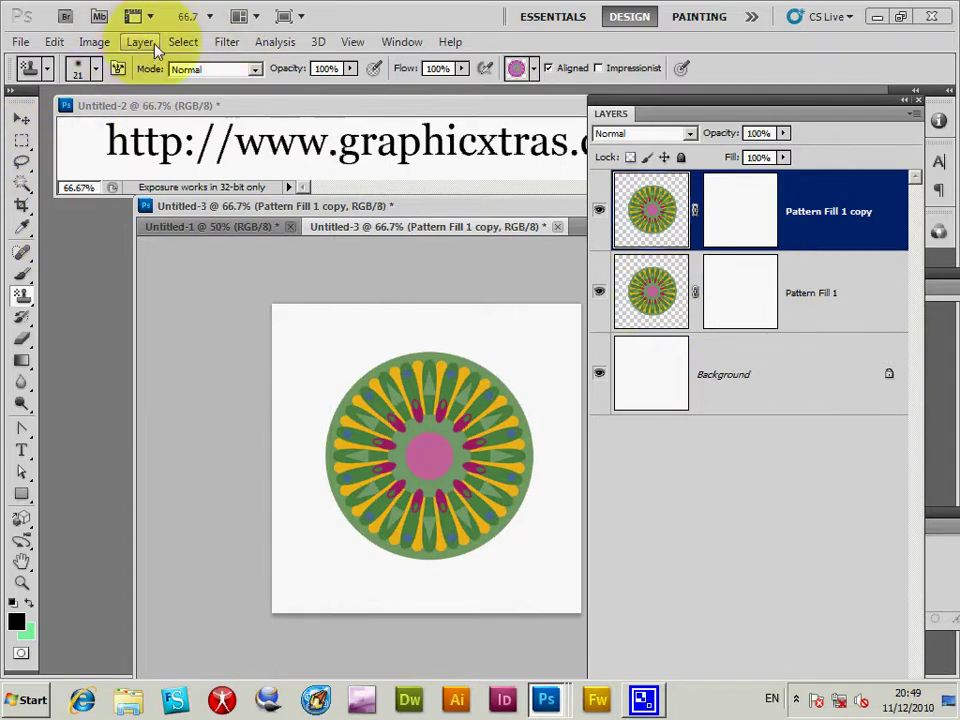
left_click(226, 45)
left_click(232, 61)
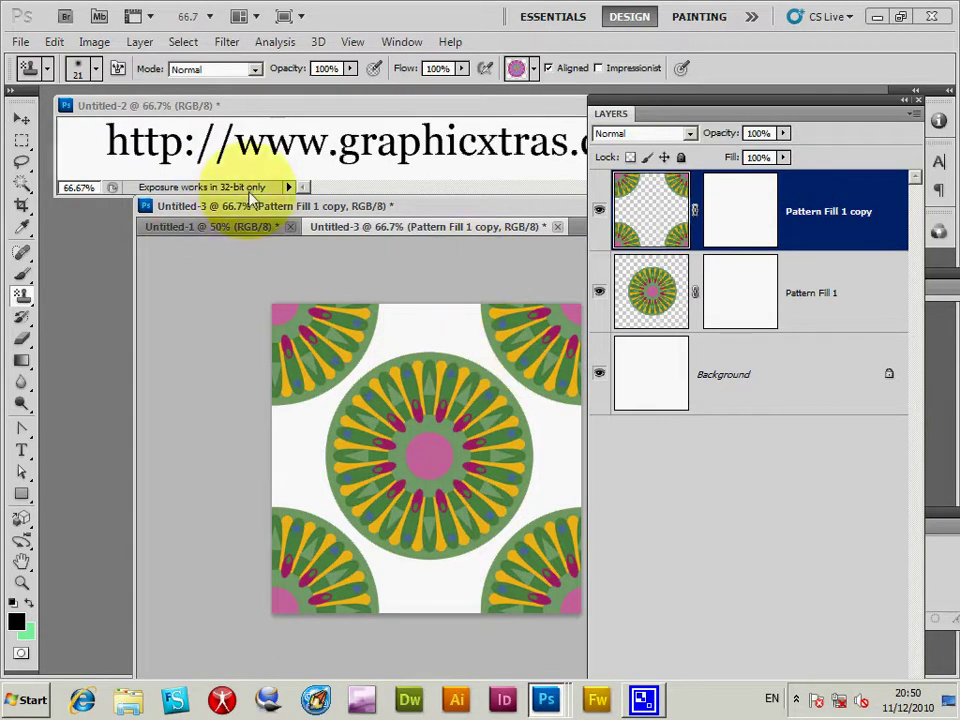
Flatten the image and define the tile as Pattern 2
left_click(139, 42)
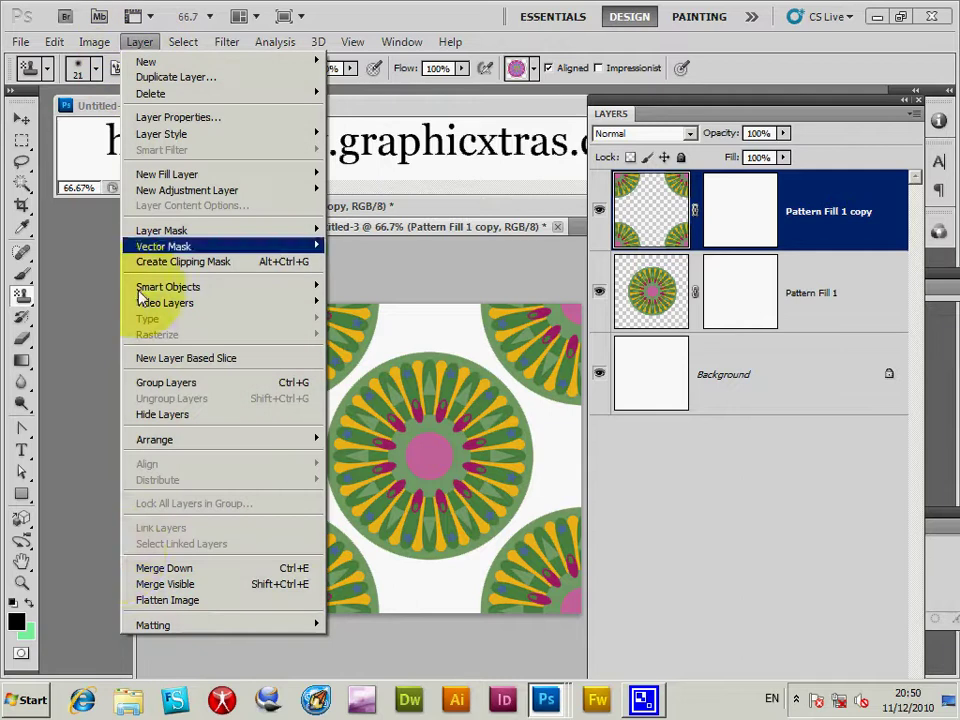
left_click(155, 600)
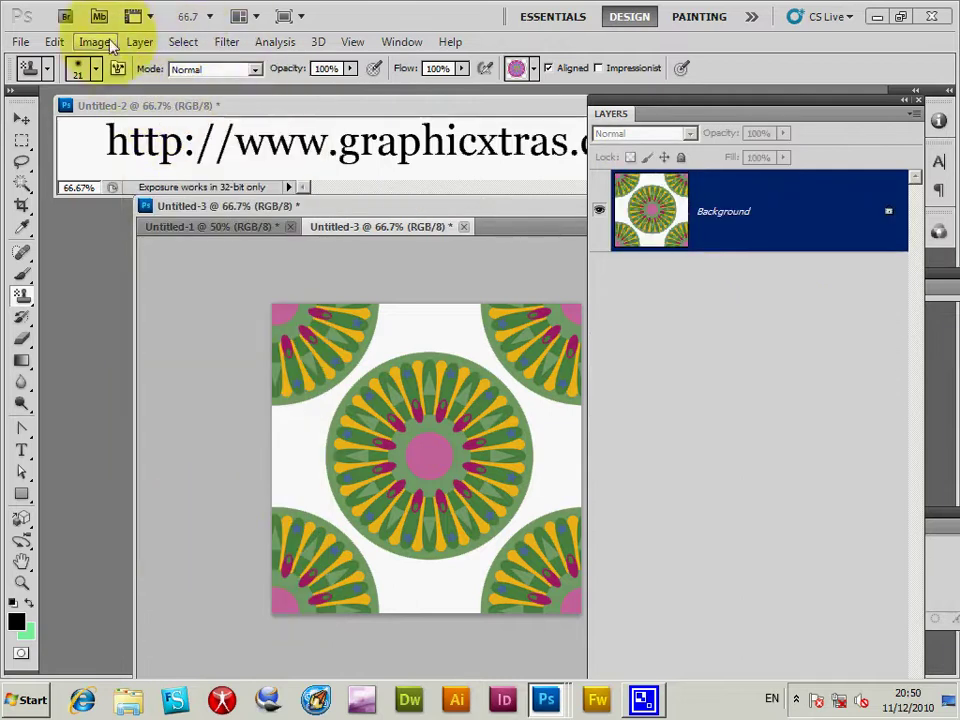
left_click(55, 42)
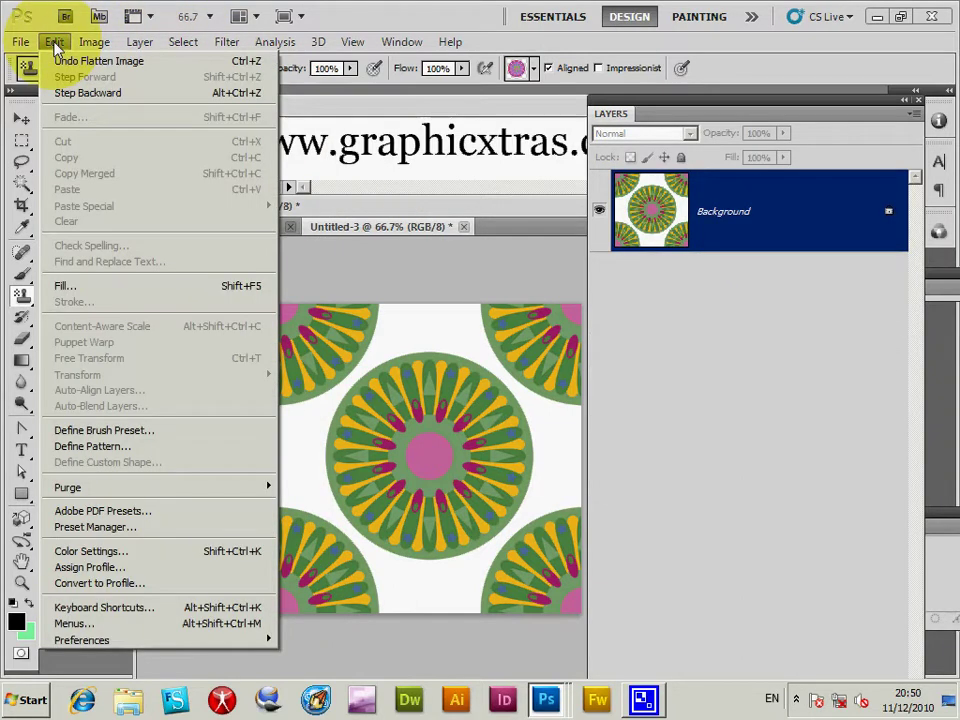
left_click(96, 446)
left_click(630, 346)
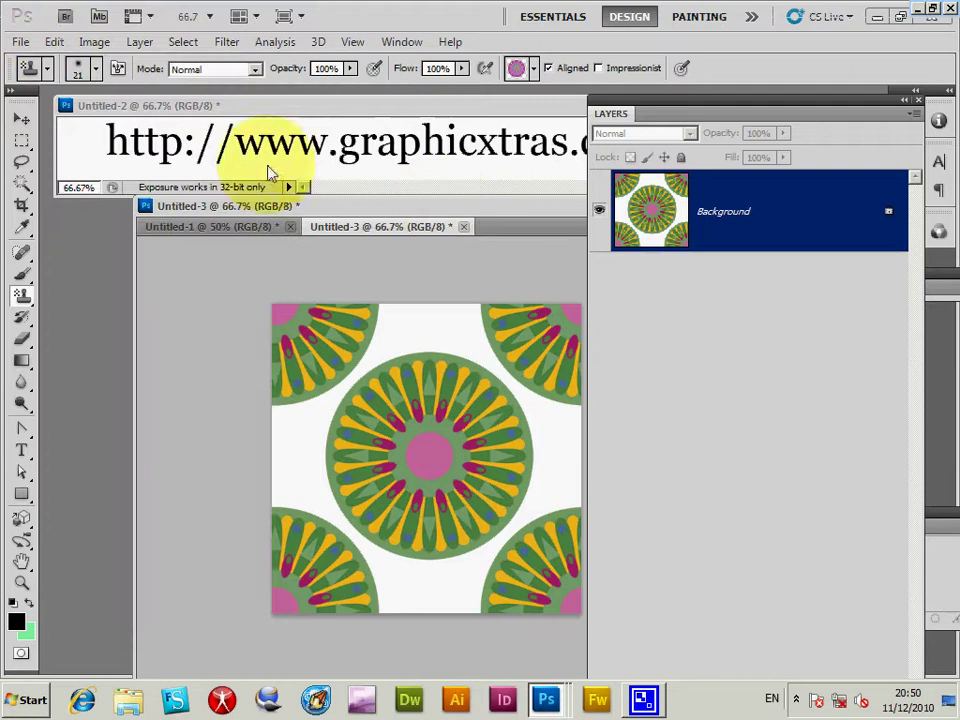
Add a Pattern Fill layer tiling the new mandala pattern at 25% scale
left_click(139, 42)
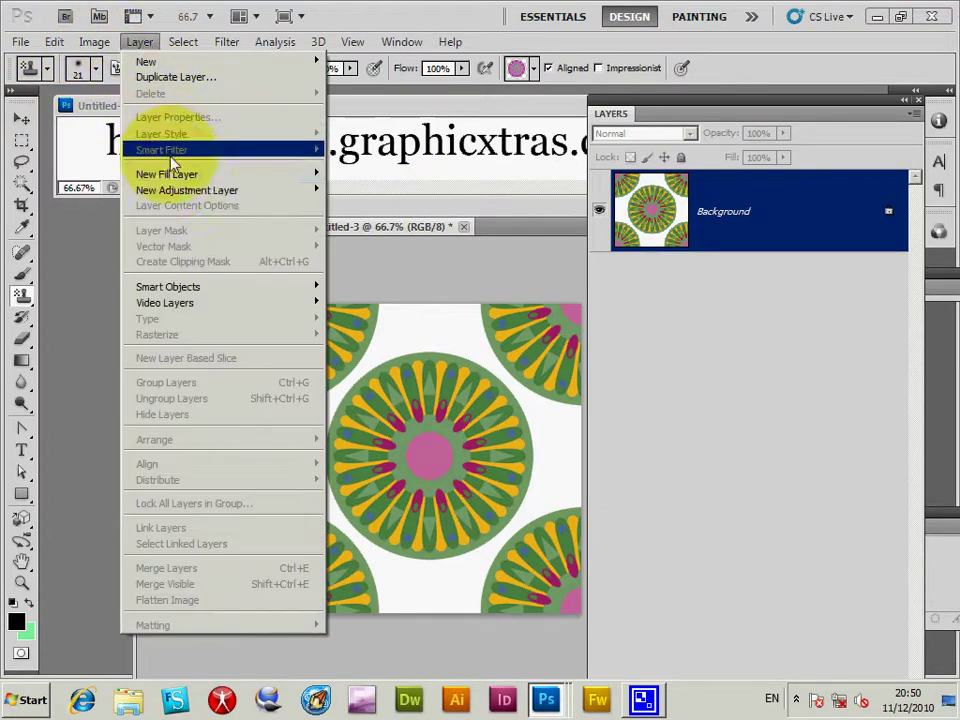
mouse_move(175, 175)
left_click(68, 204)
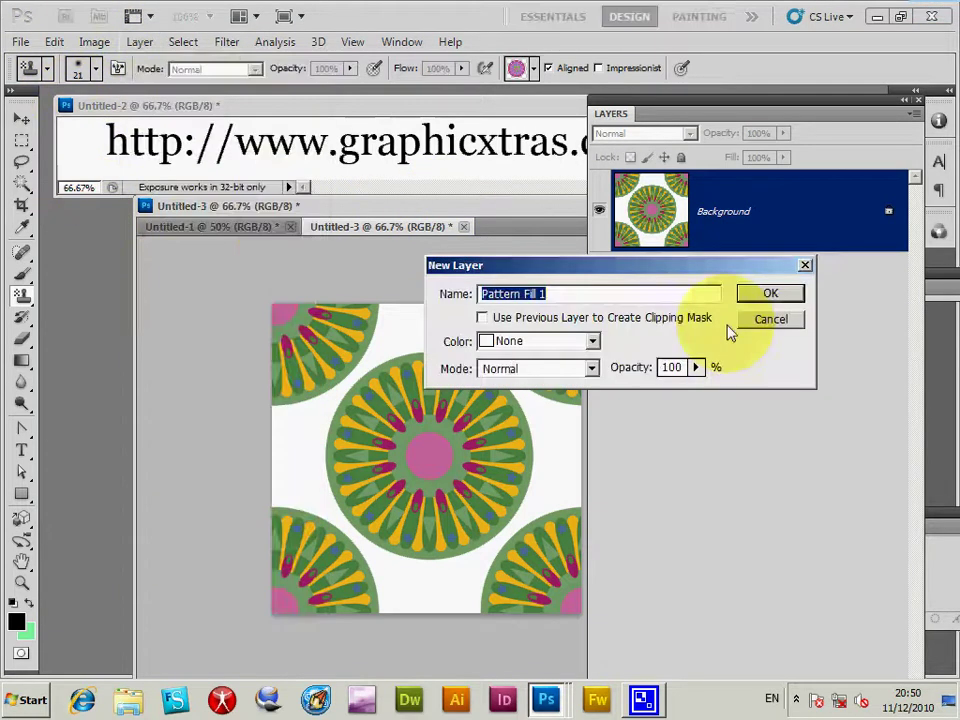
left_click(788, 297)
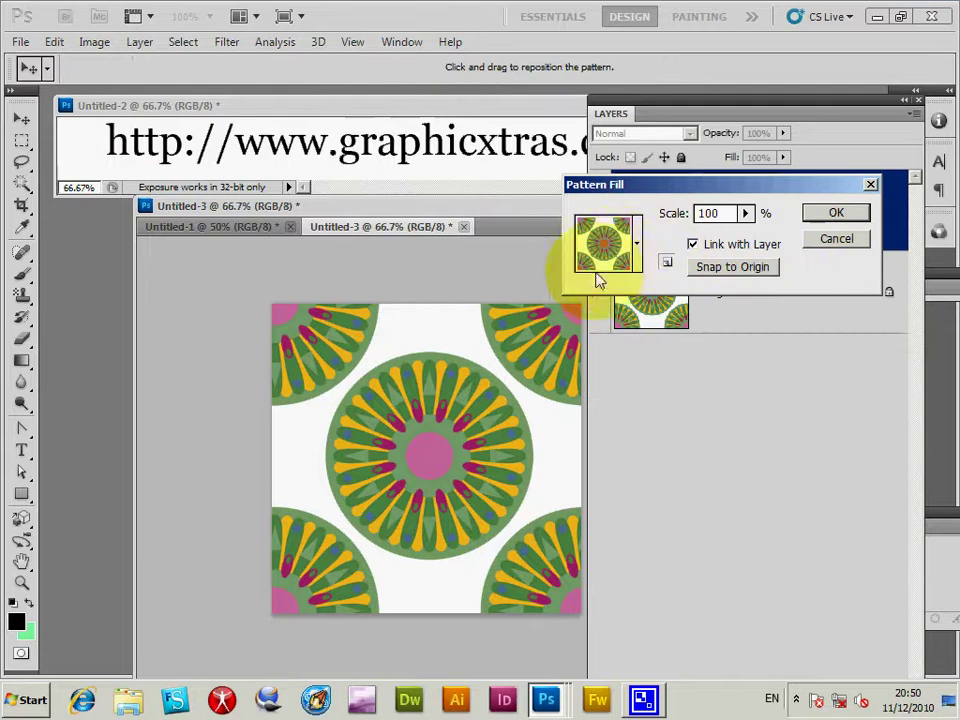
left_click_drag(504, 401, 349, 307)
double_click(707, 213)
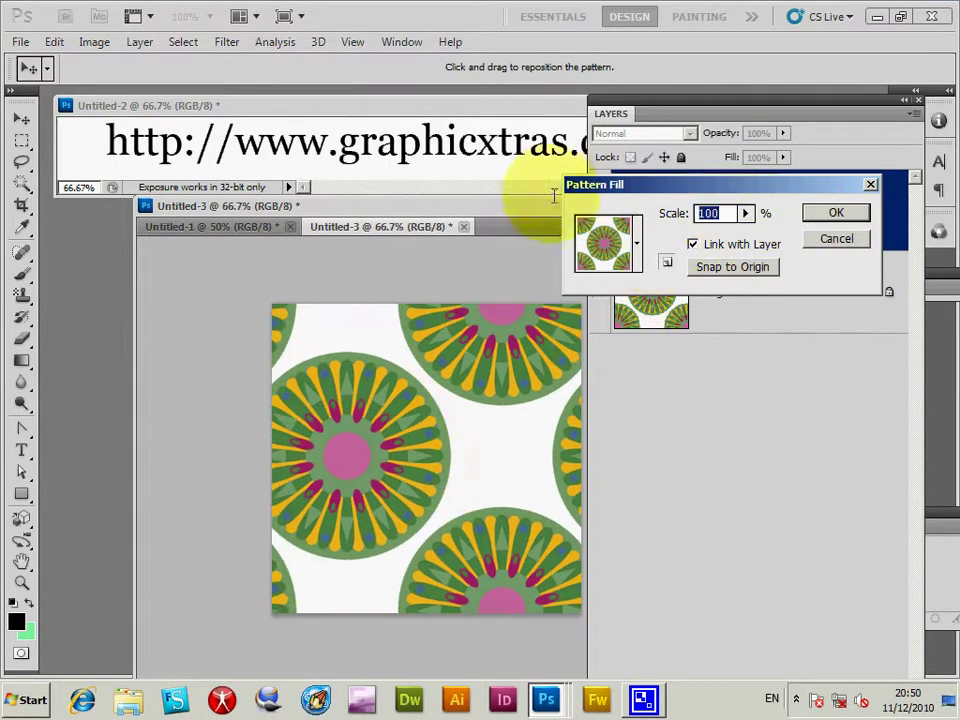
type("25")
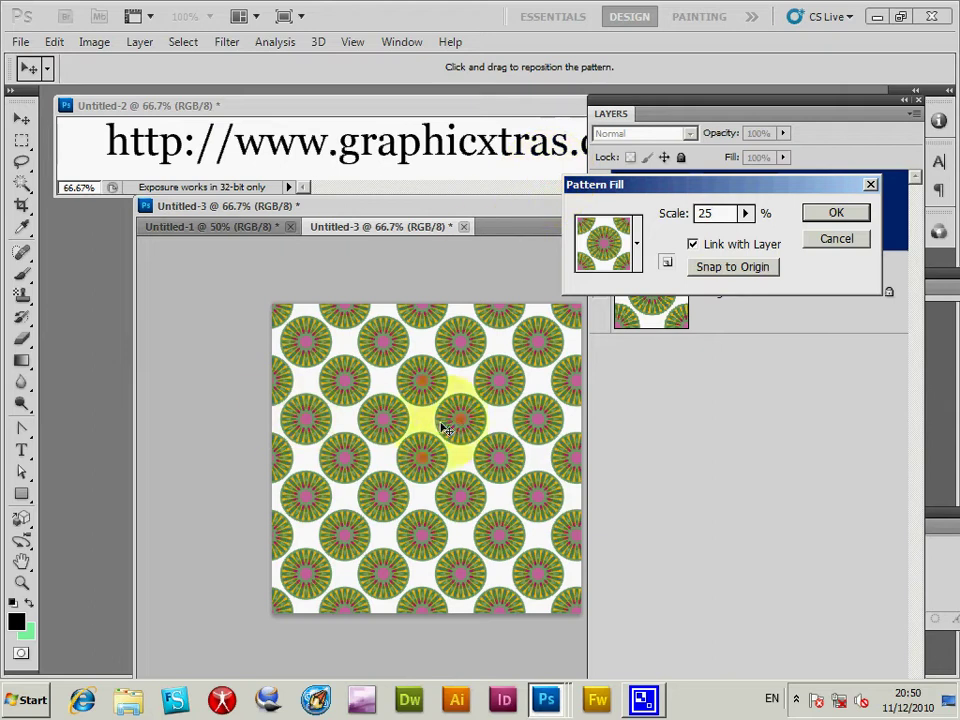
left_click_drag(350, 299, 240, 358)
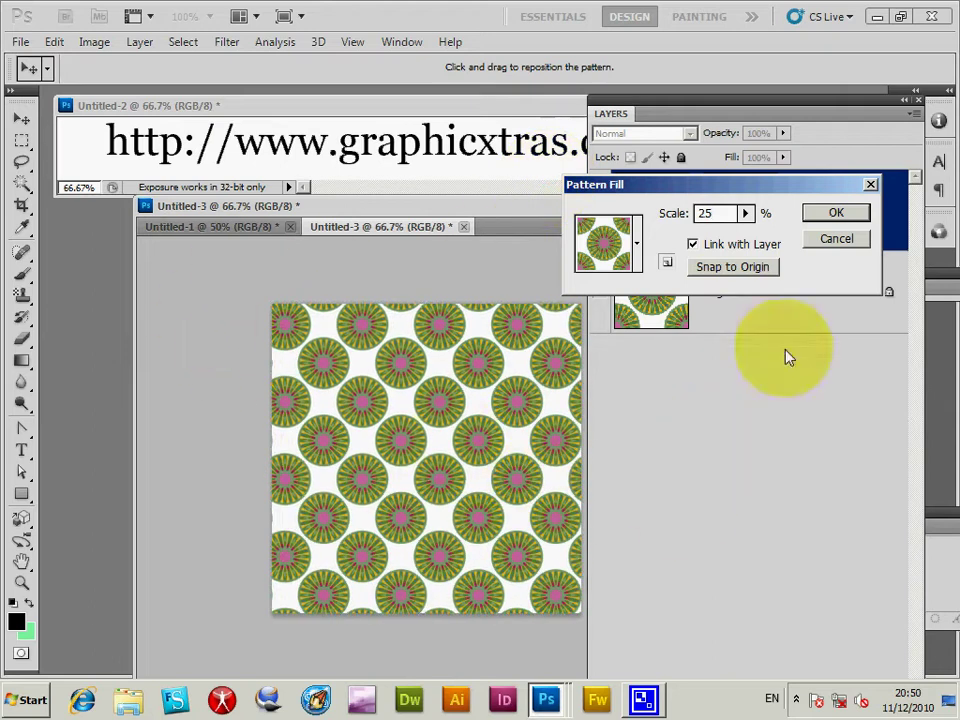
left_click(836, 213)
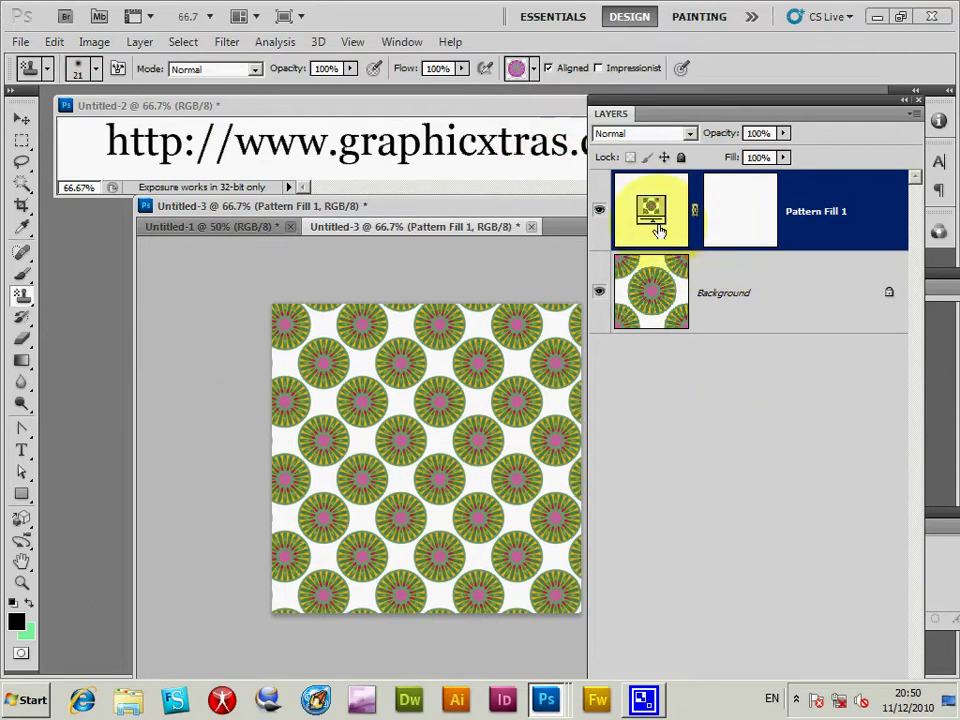